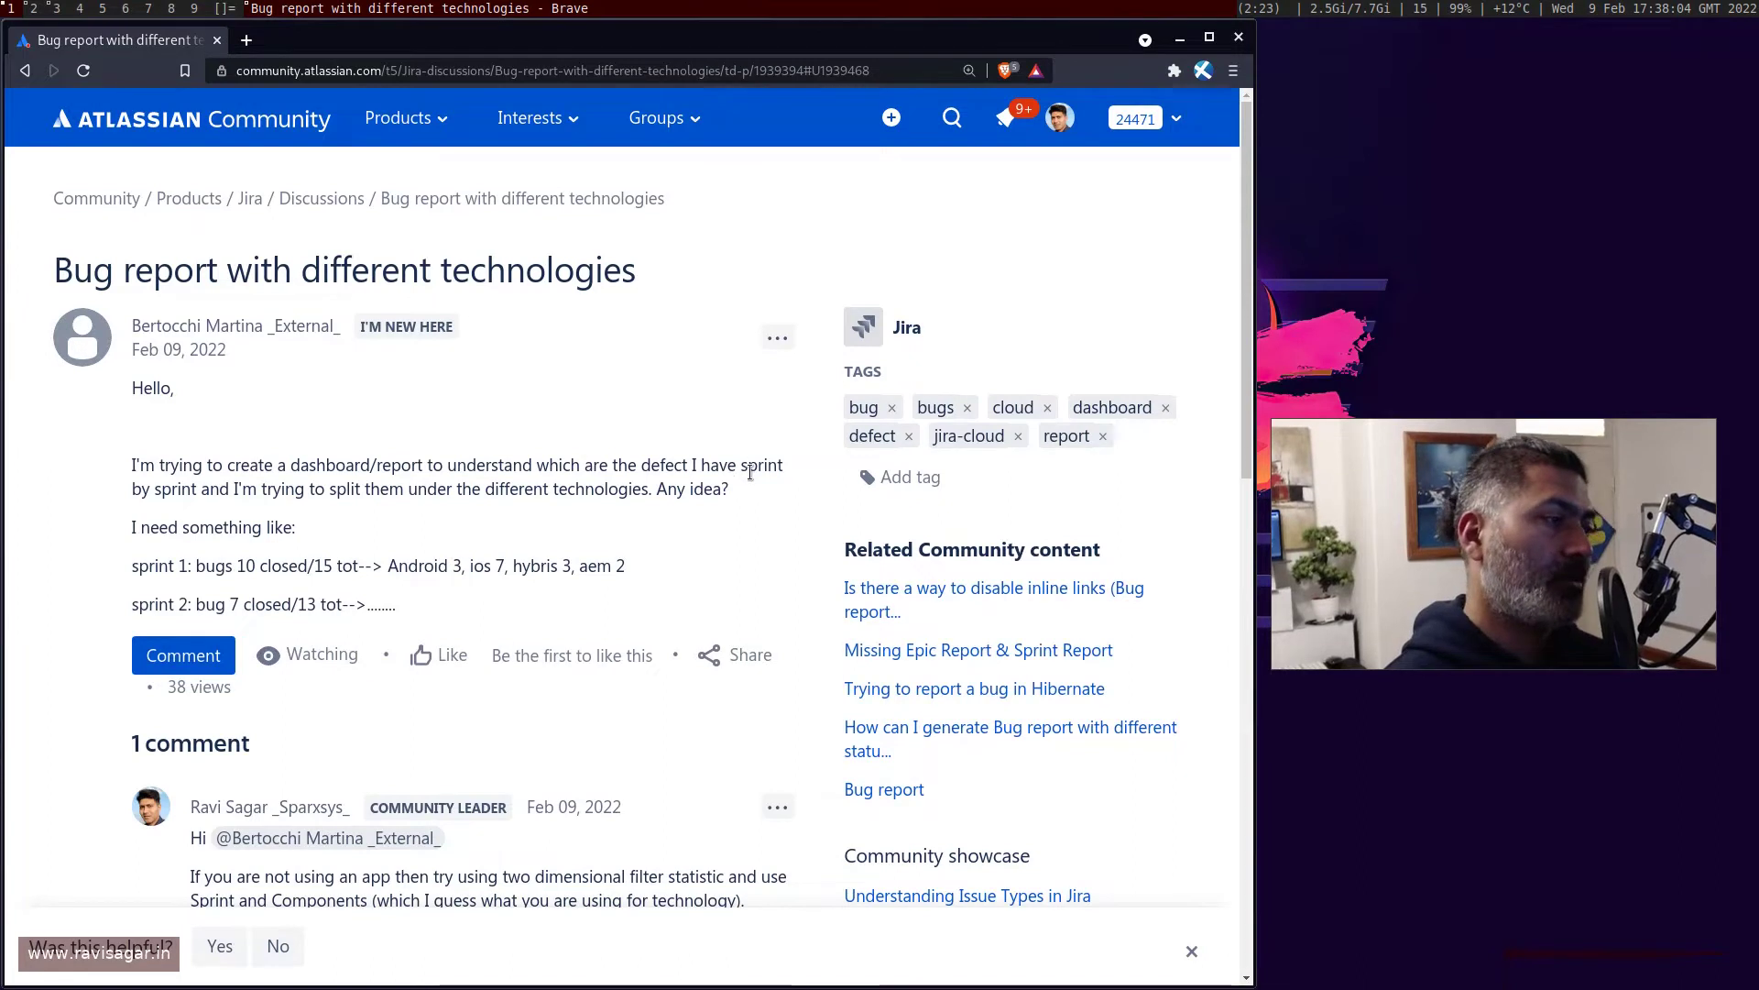
# Highlight the word 'technologies' in the 'Bug report with different technologies' question.
pyautogui.doubleClick(596, 498)
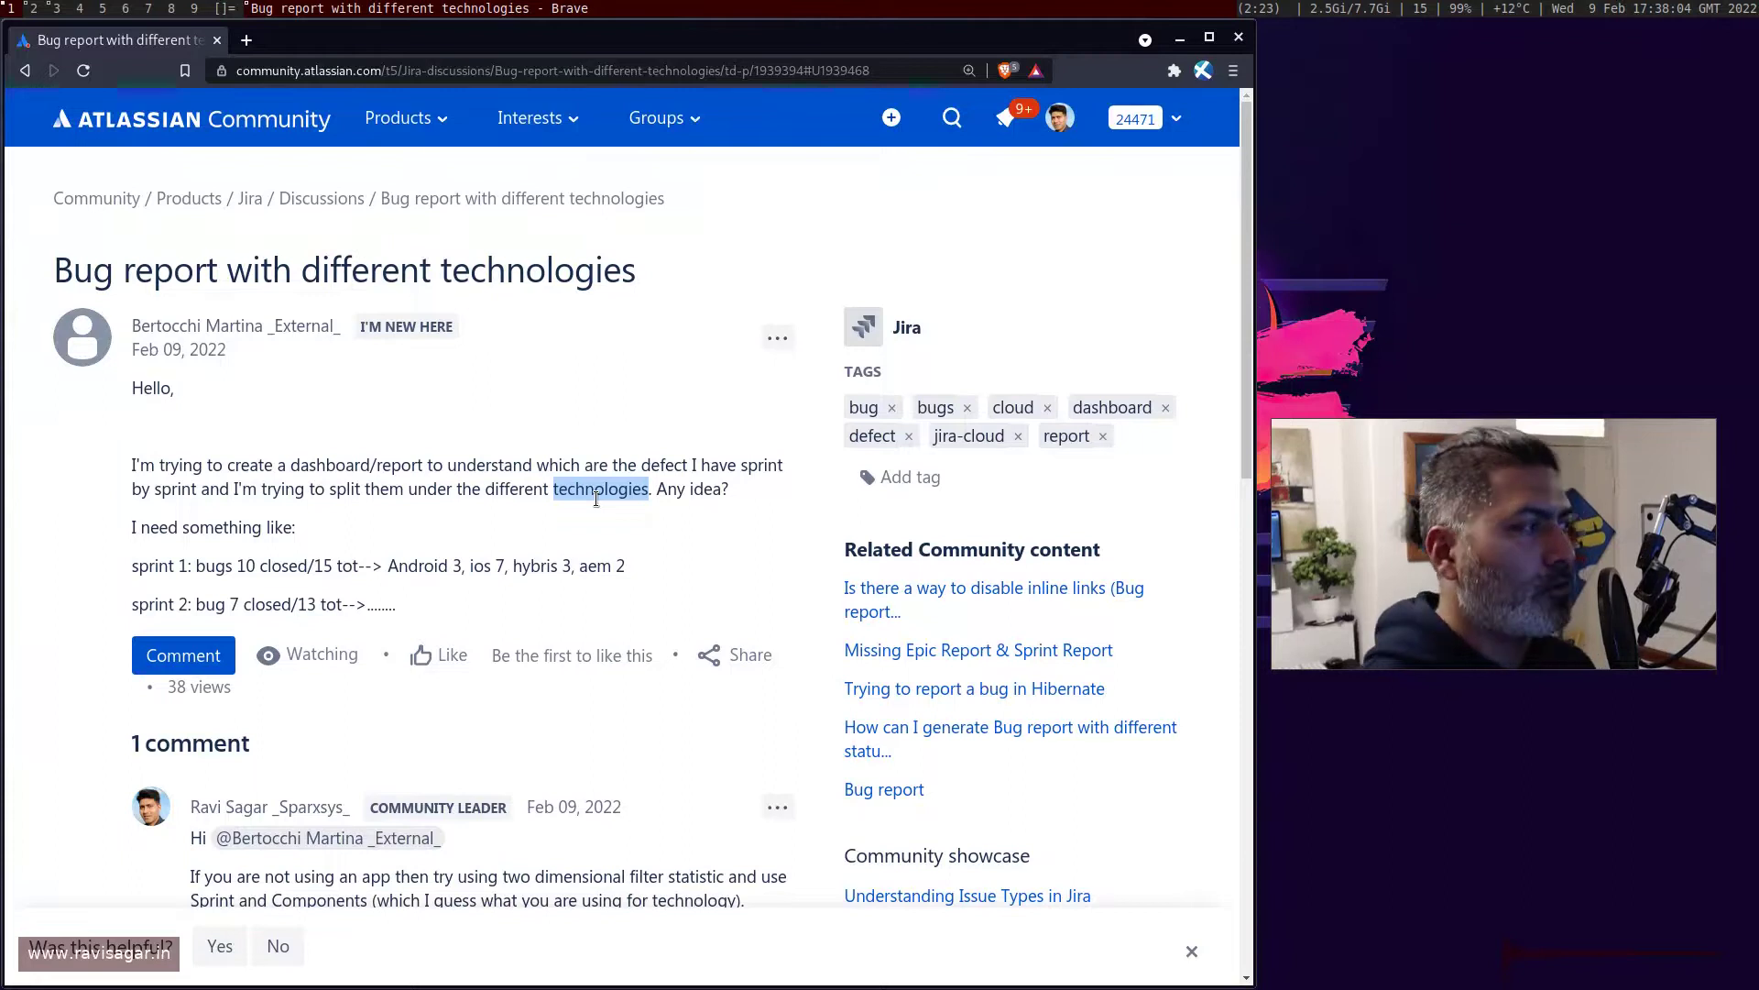
# Load jiratutorial.atlassian.net in a new browser tab.
pyautogui.hotkey('ctrl', 't')
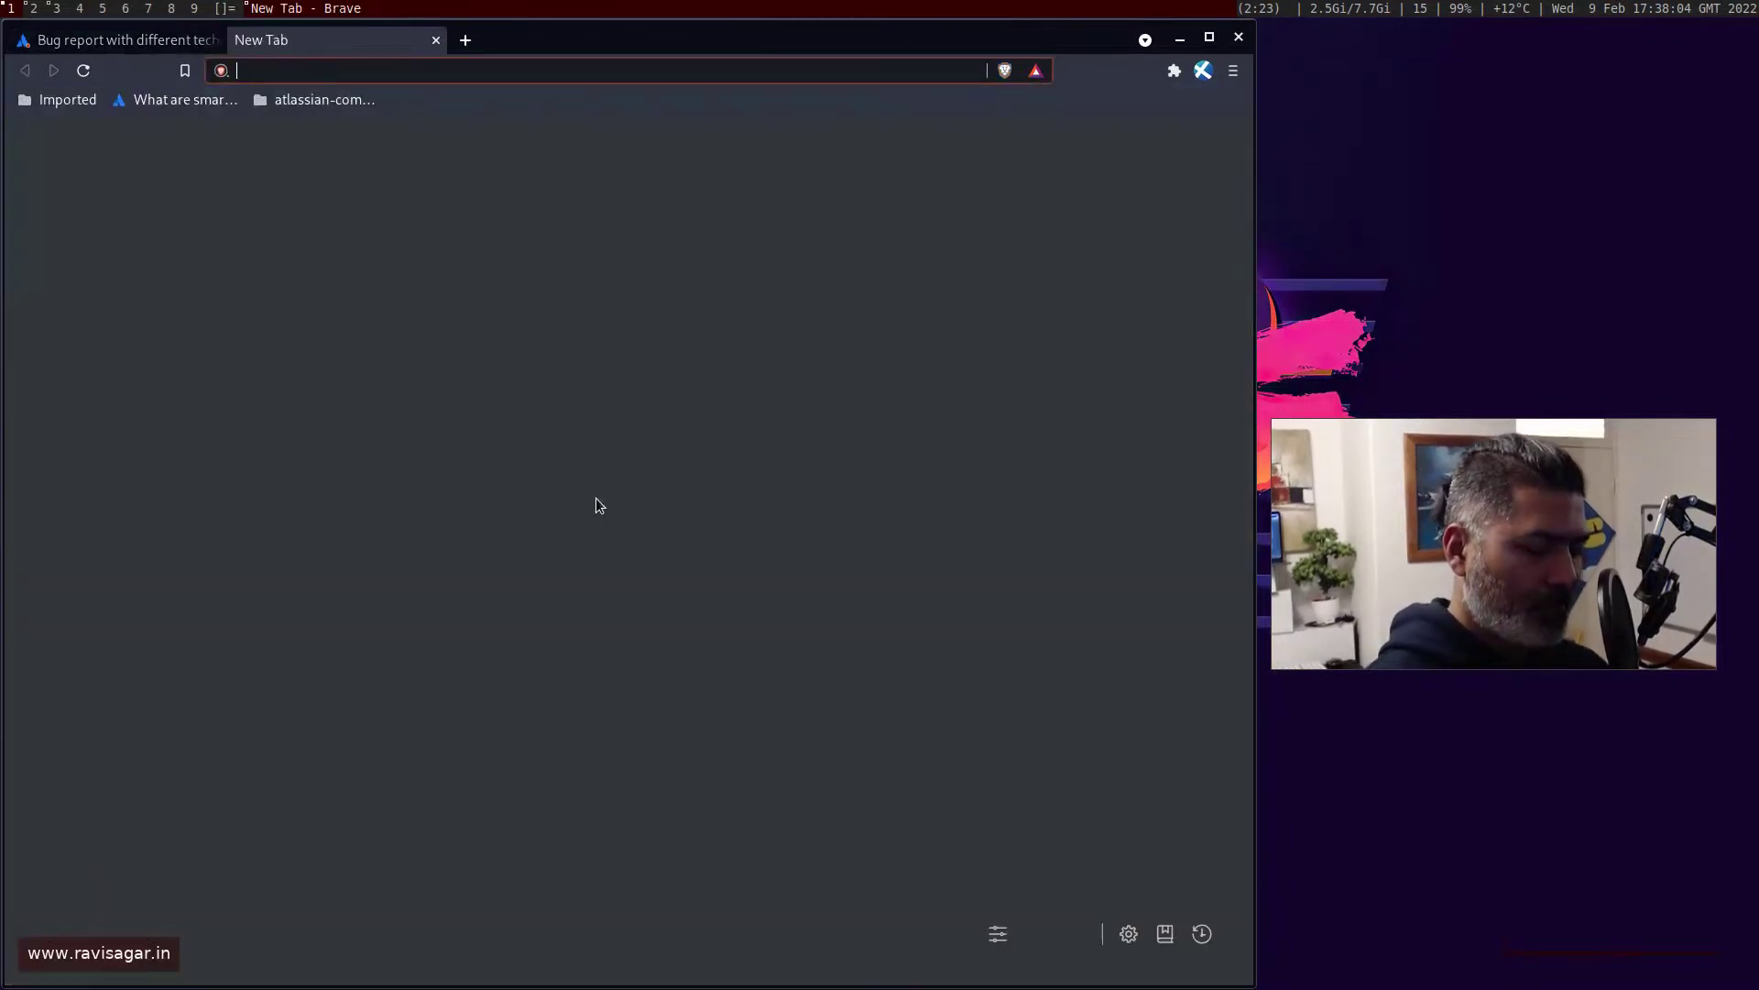
pyautogui.write('jiratutorial.atlassian.net')
pyautogui.press('Return')
# Open the starred Track Progress dashboard from the Dashboards menu.
pyautogui.hotkey('ctrl', 'shift', 'Tab')
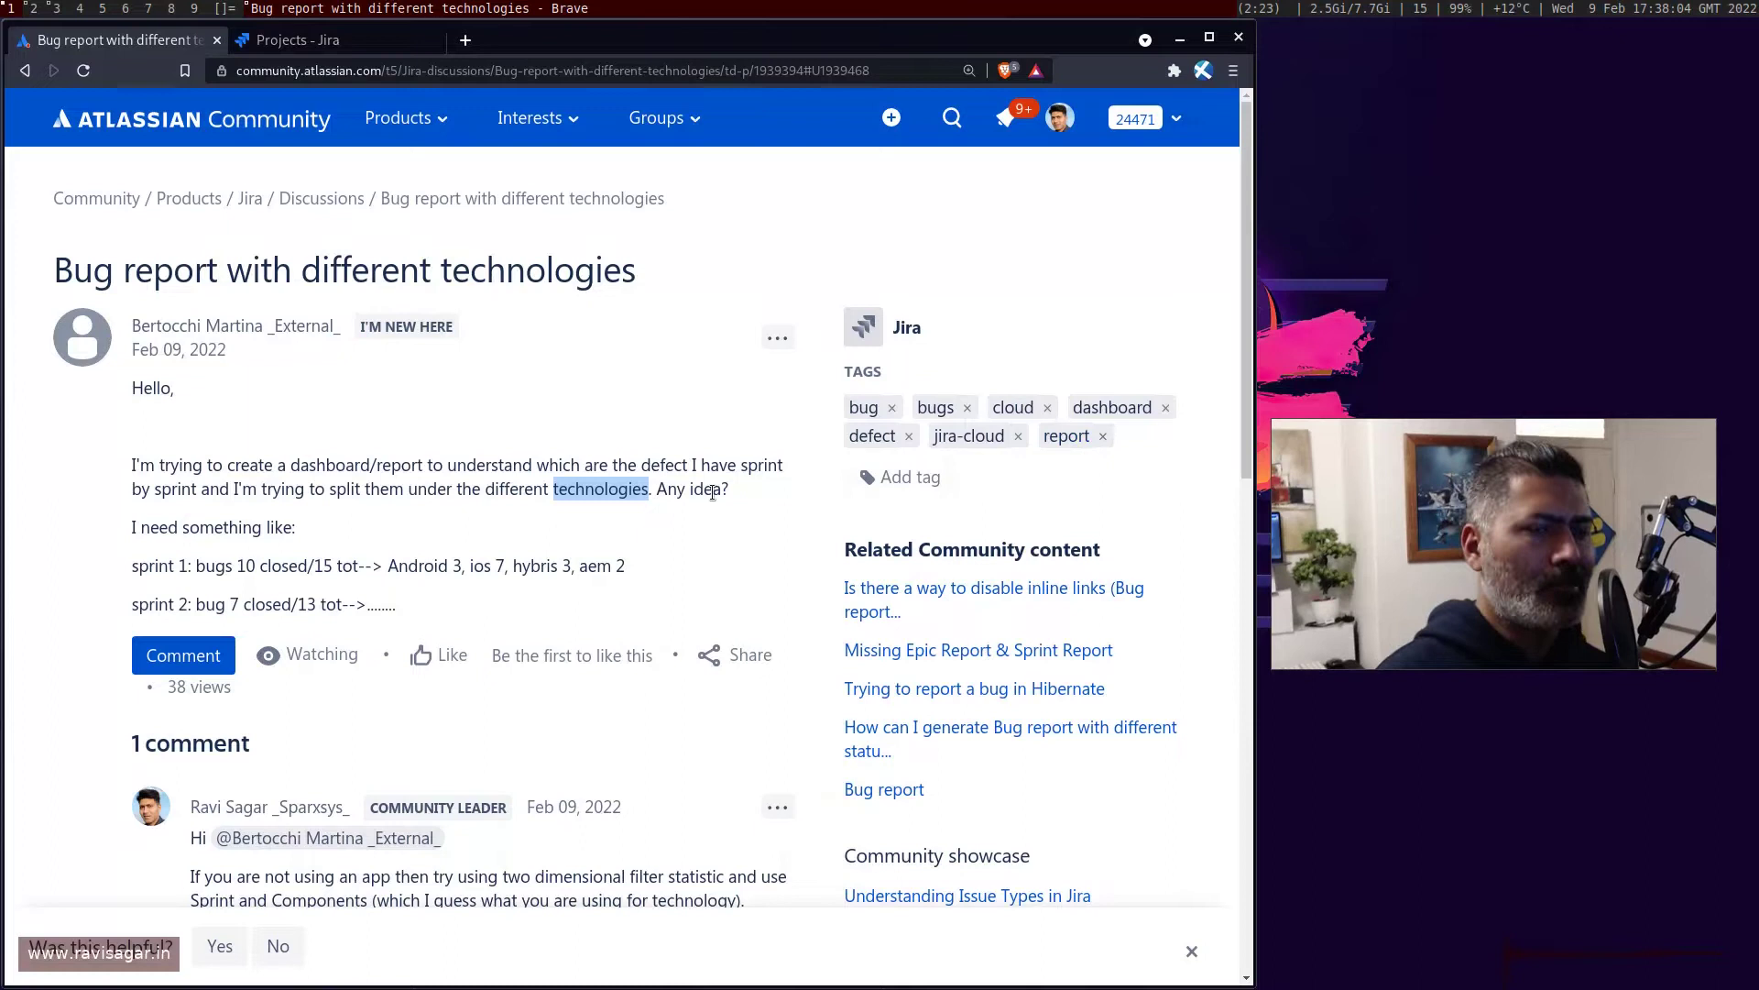
pyautogui.hotkey('ctrl', 'Tab')
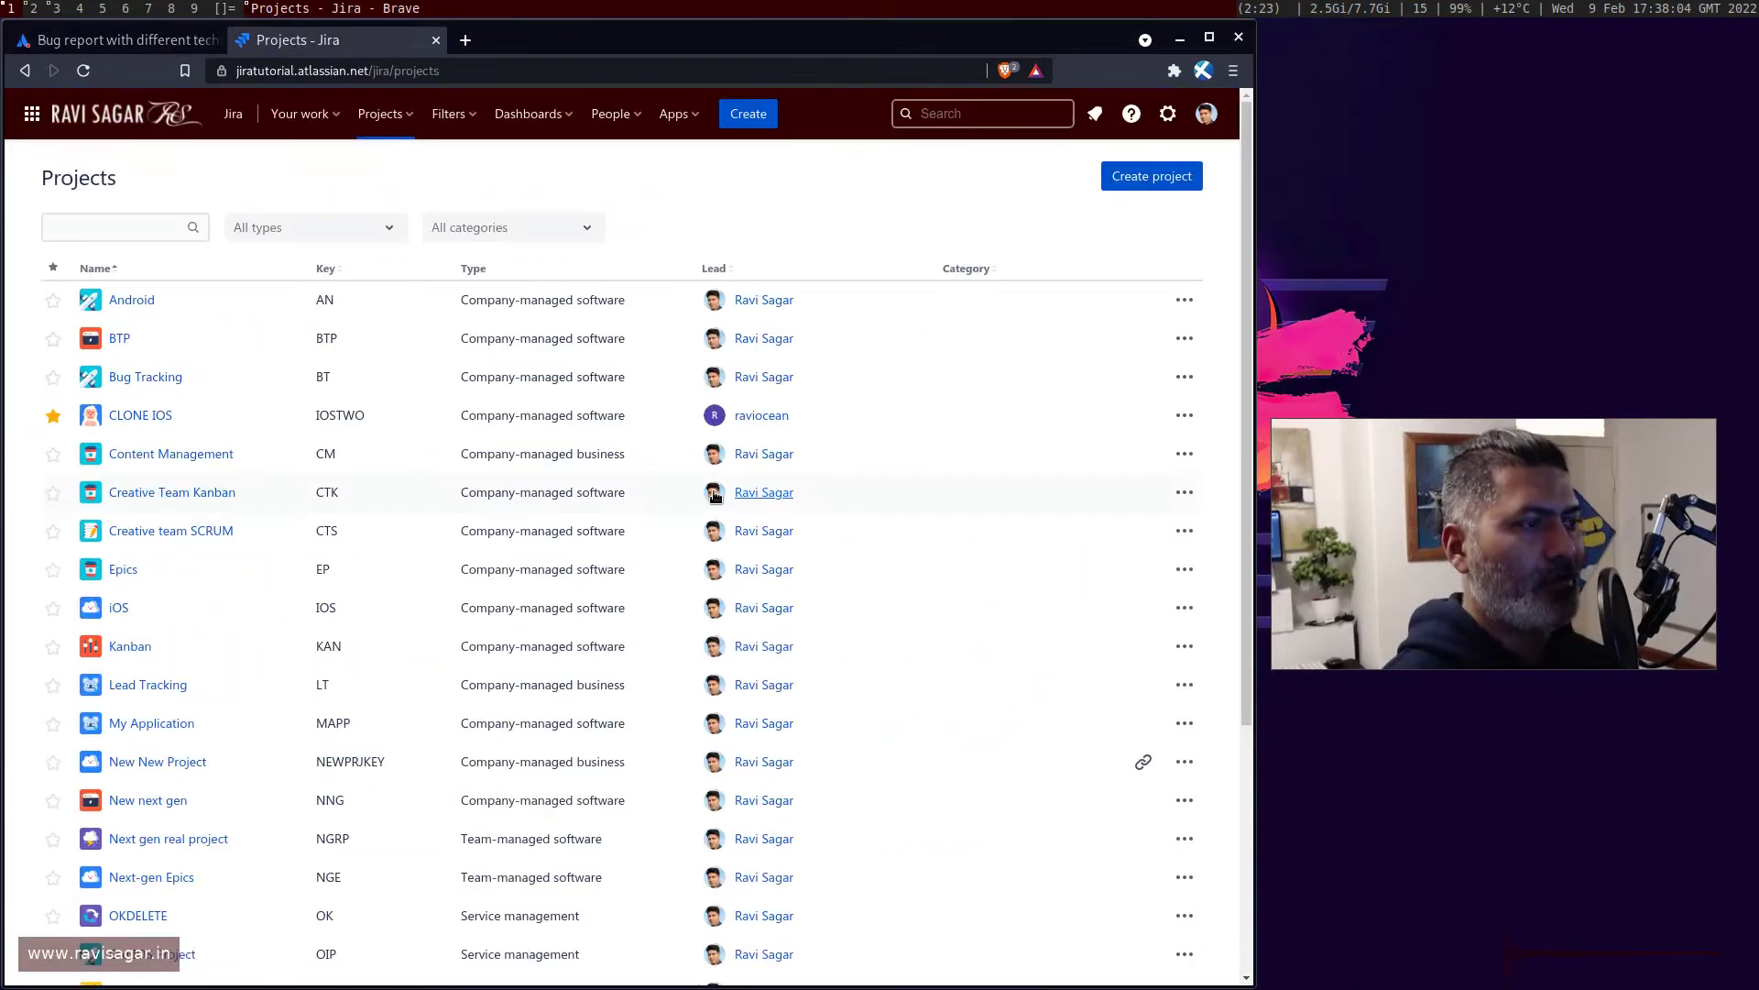
pyautogui.click(528, 114)
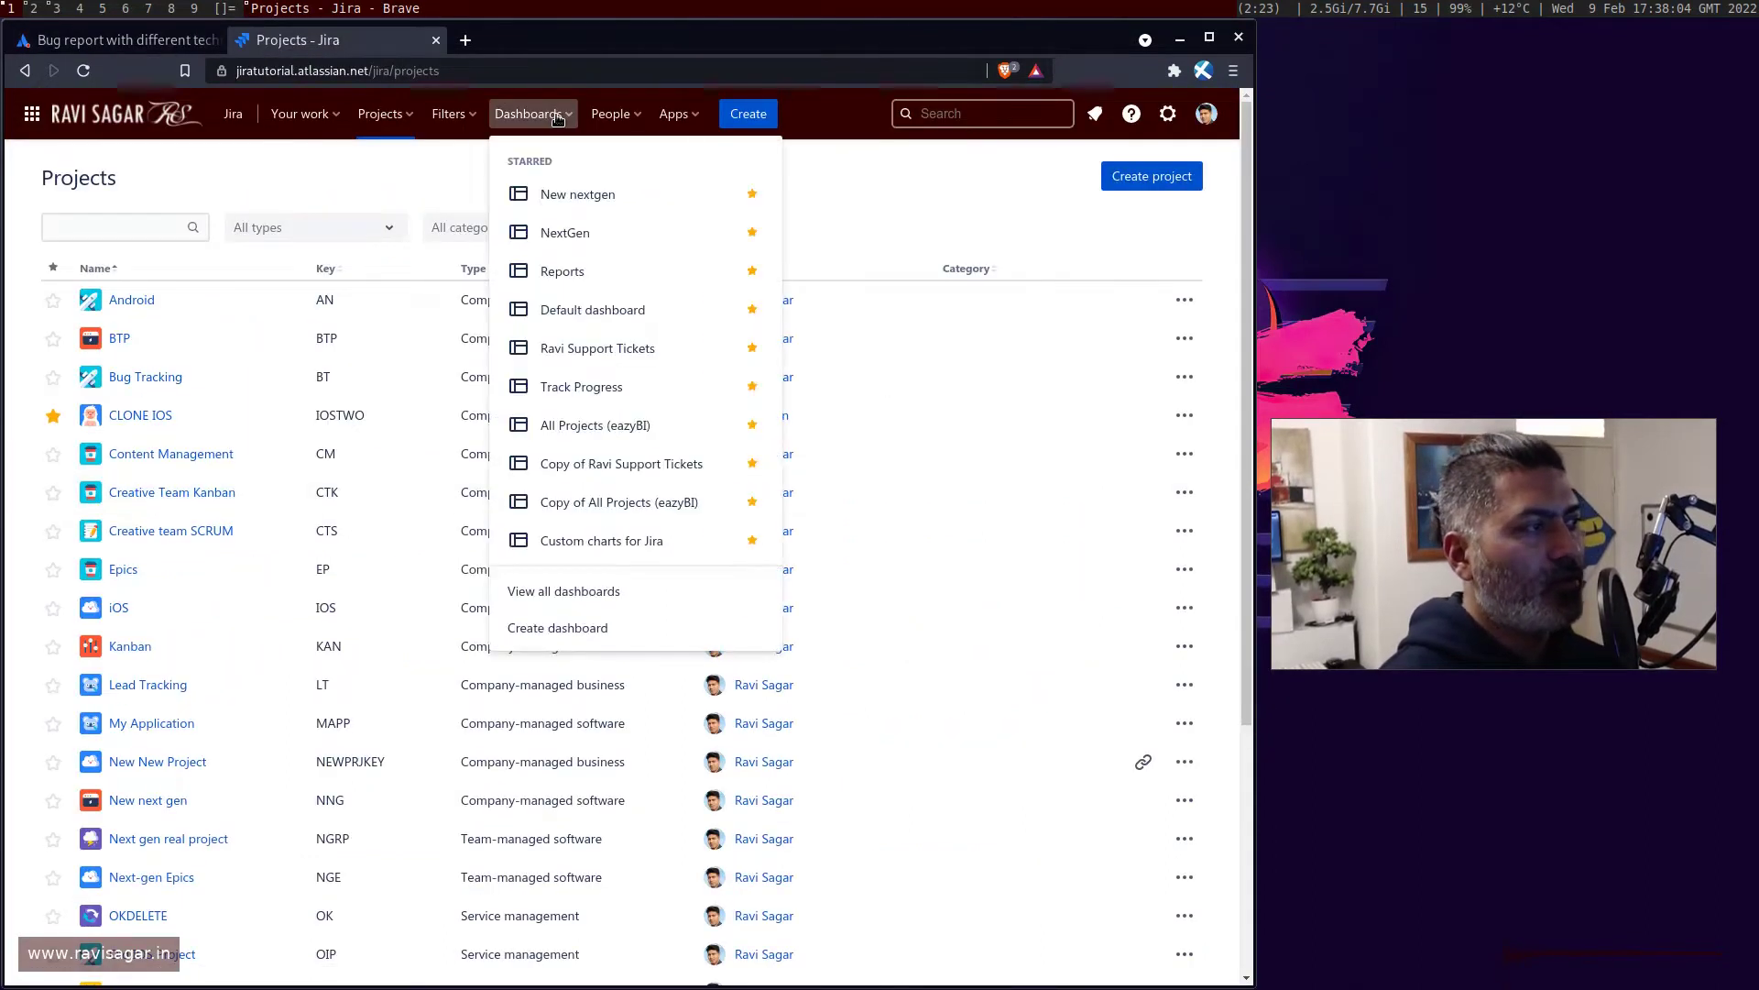
pyautogui.click(601, 389)
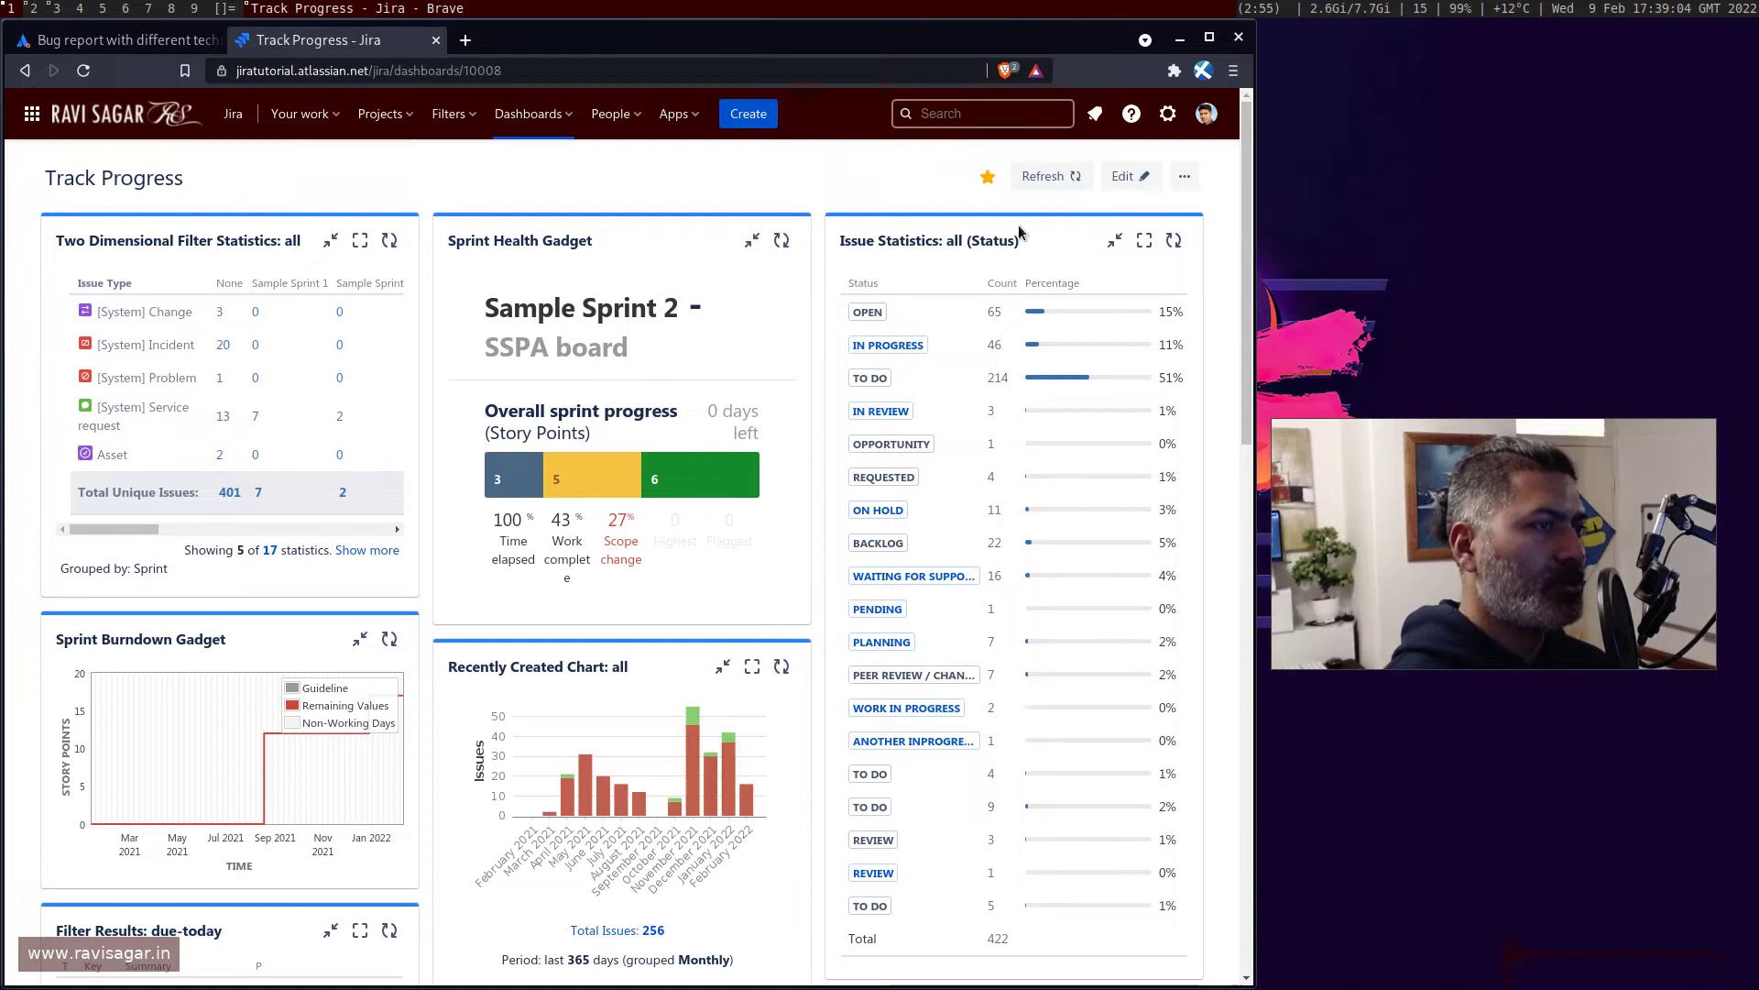
# Add the Two Dimensional Filter Statistics gadget, found by searching 'two d', in dashboard edit mode.
pyautogui.click(1133, 176)
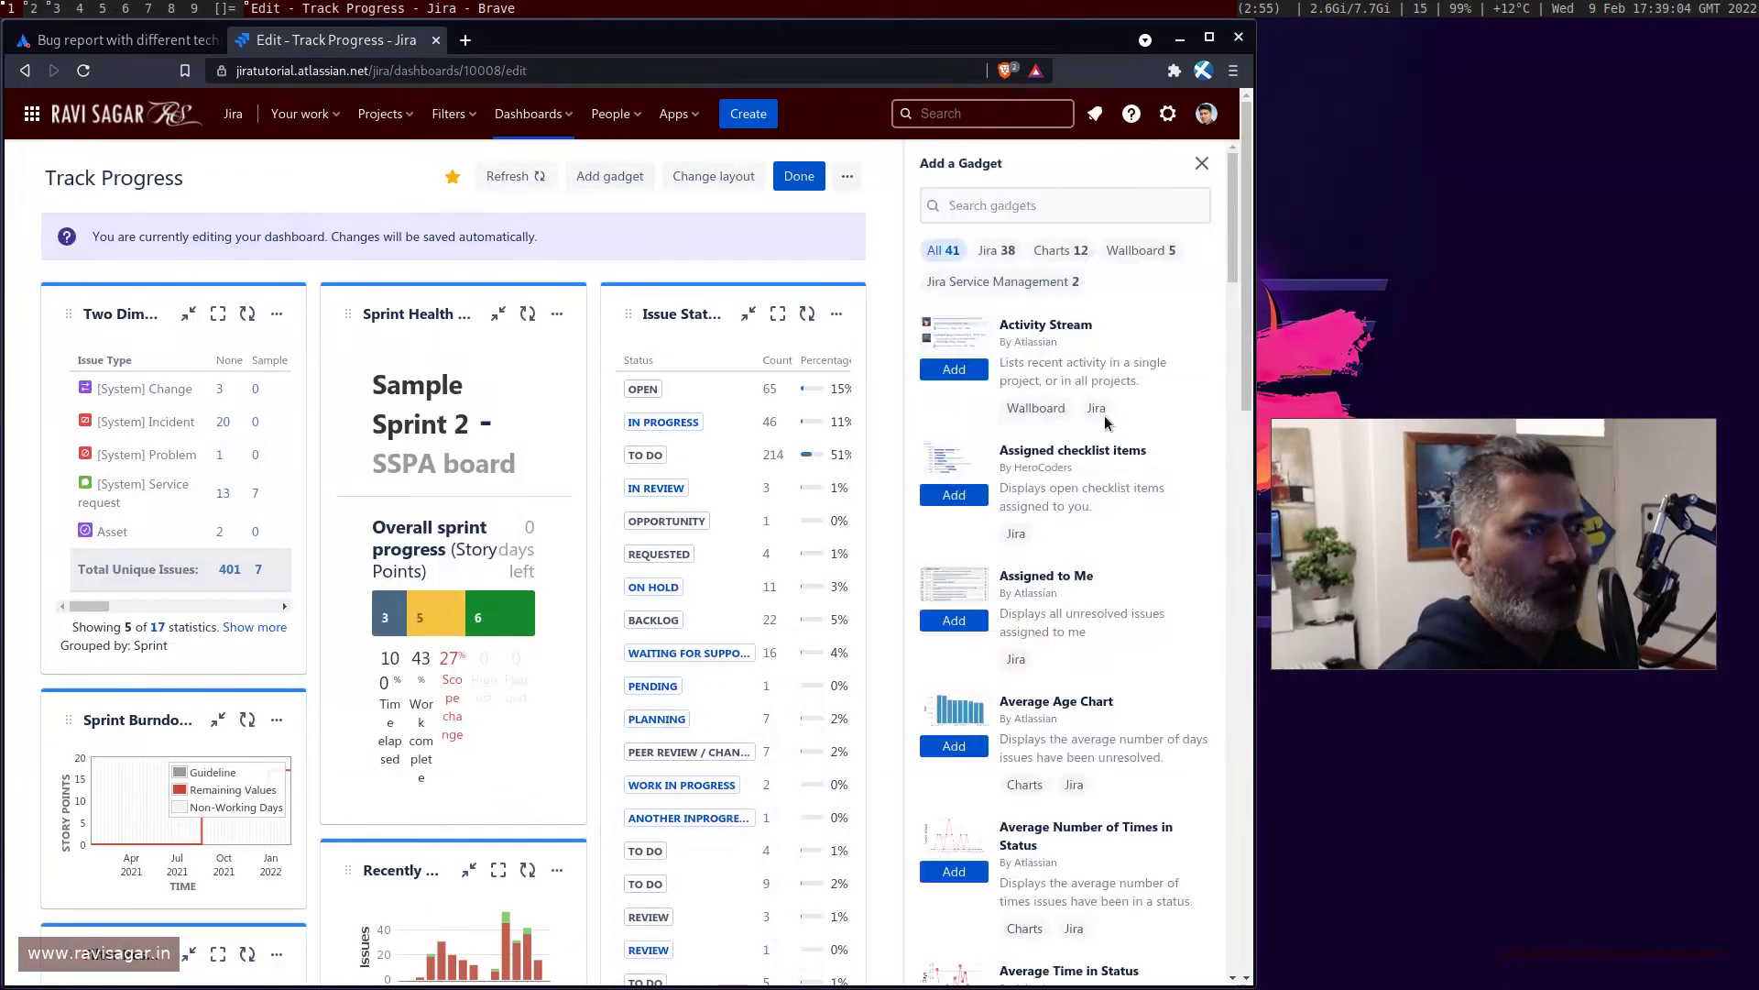
pyautogui.click(1105, 211)
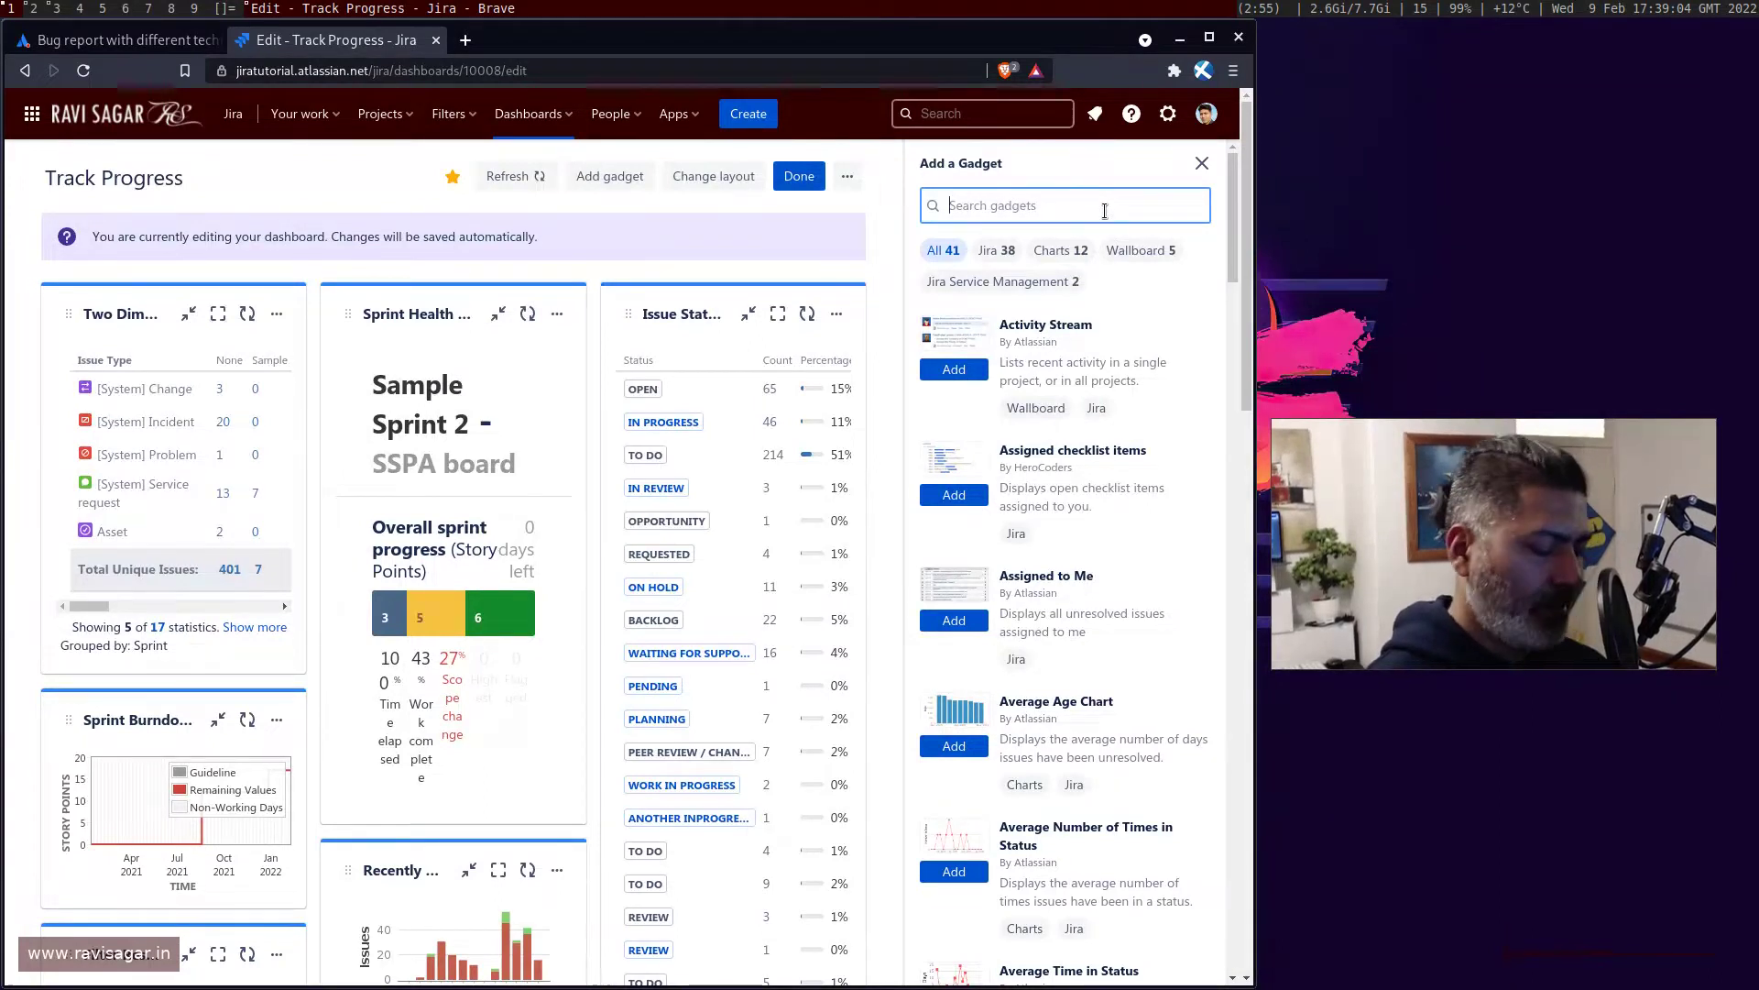
pyautogui.write('two d')
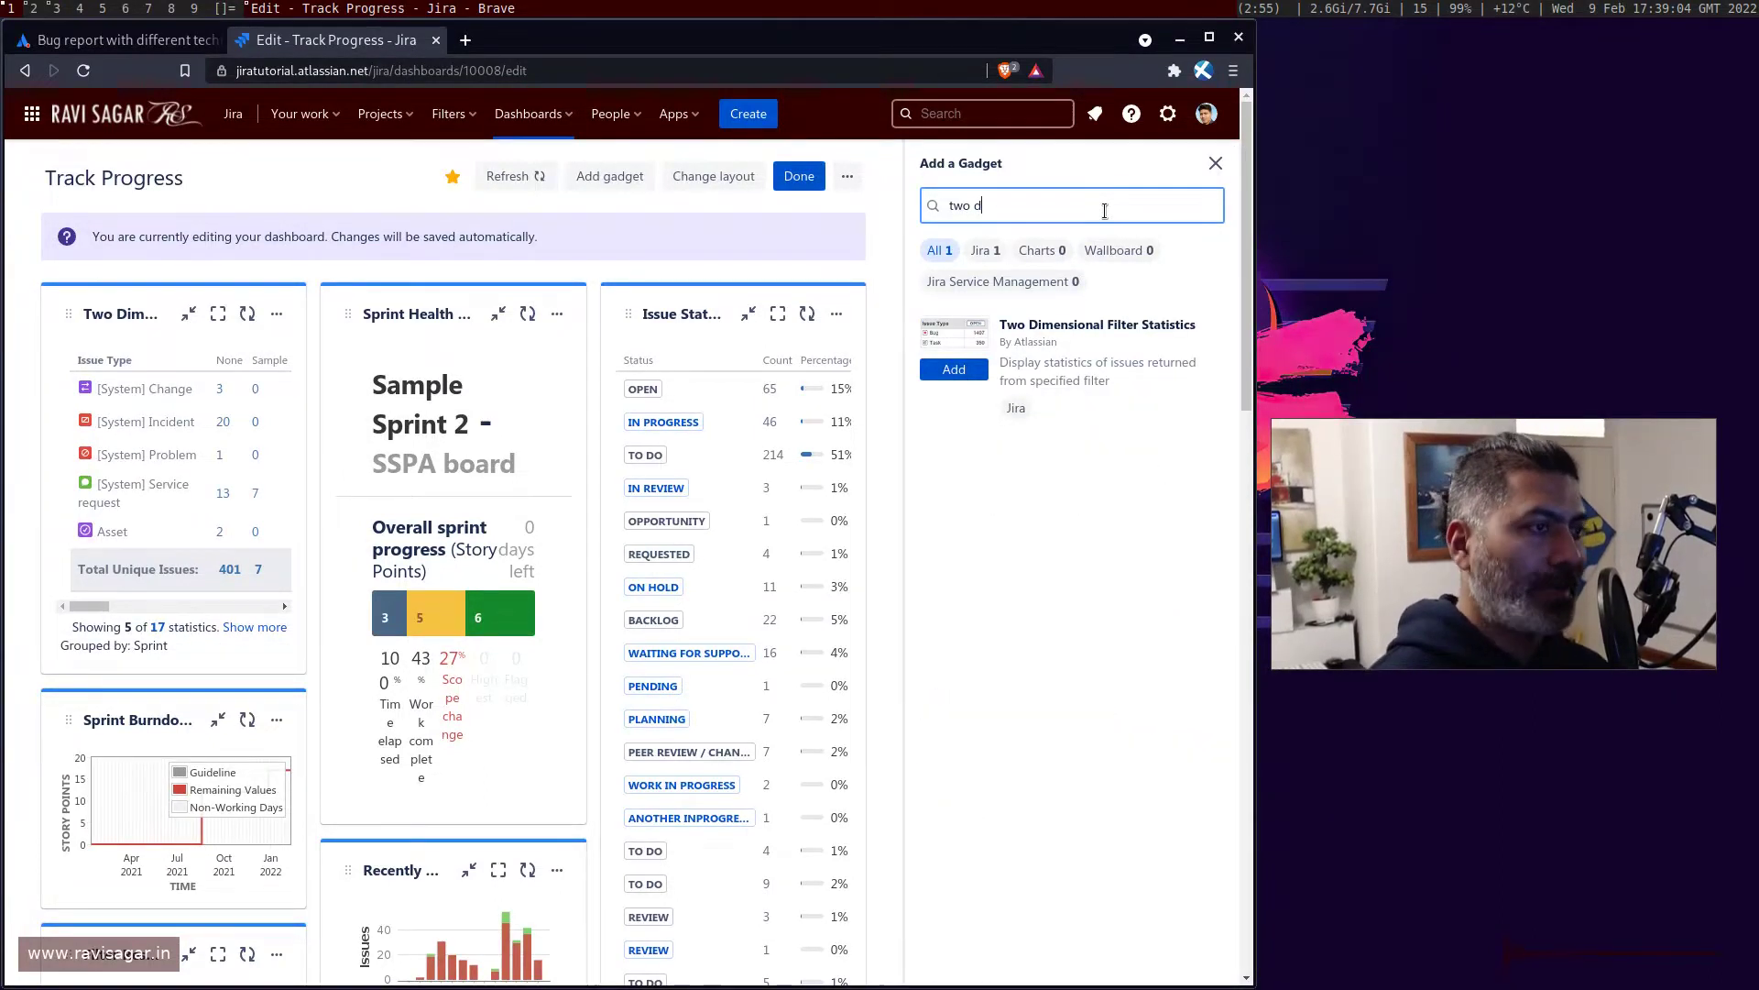
pyautogui.click(952, 369)
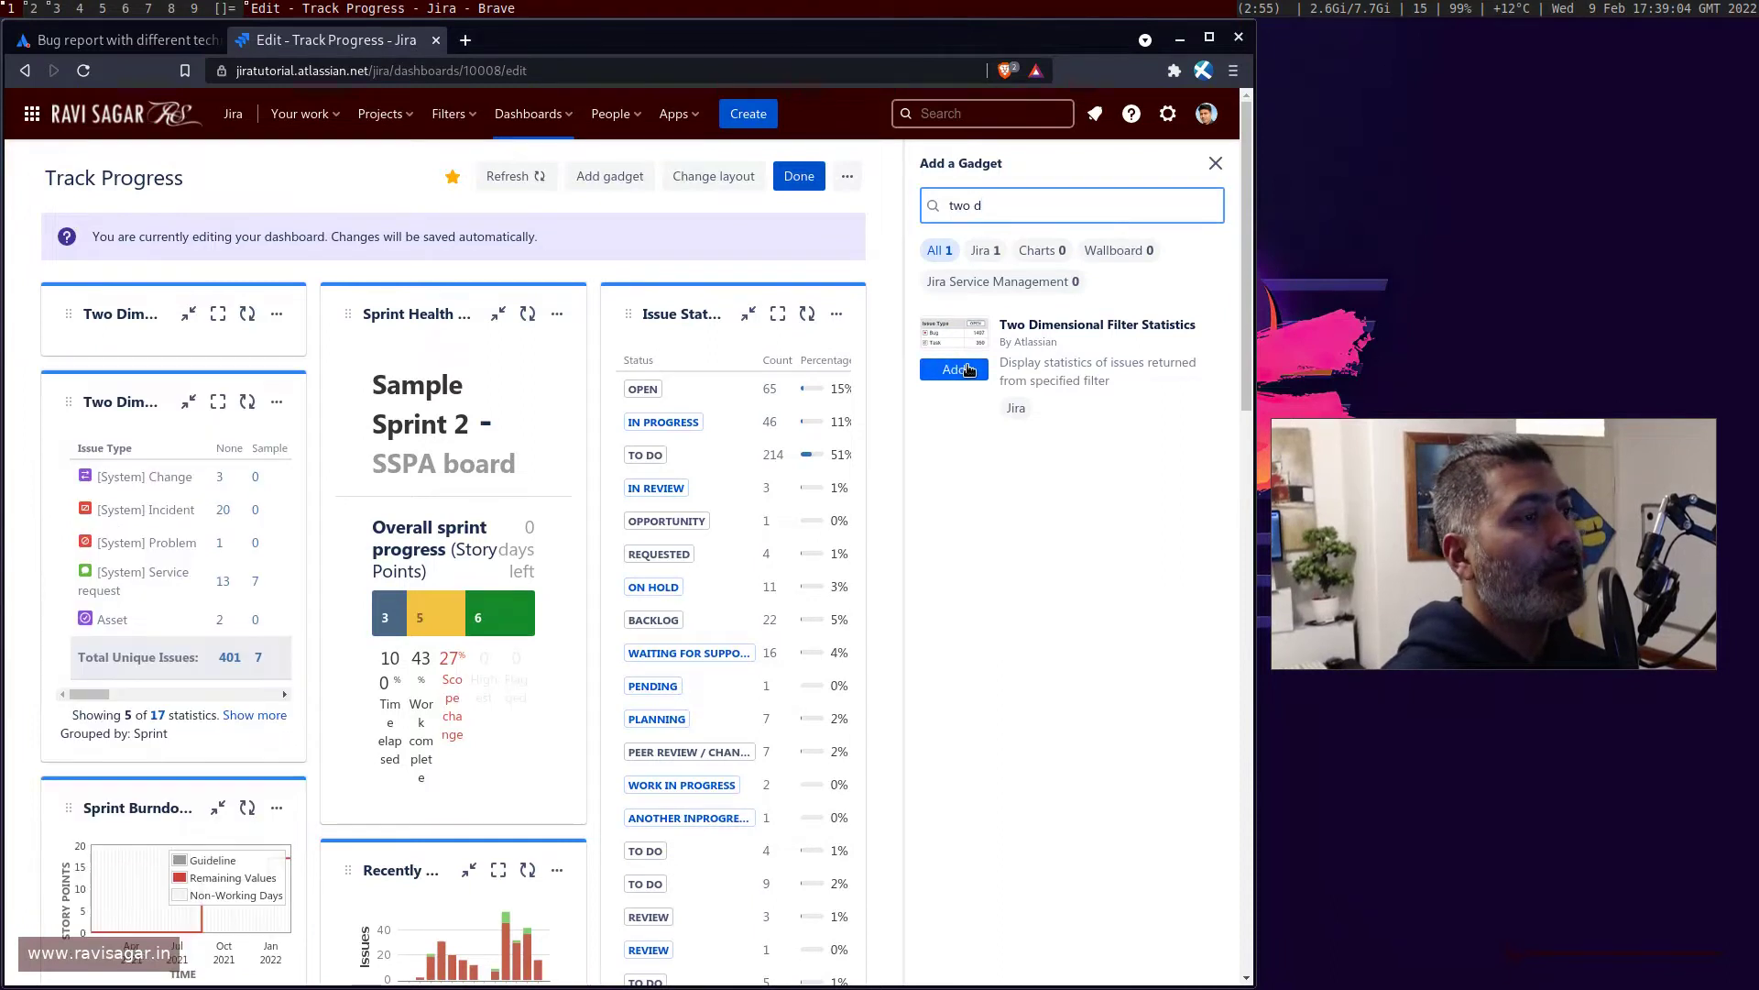
pyautogui.click(1212, 171)
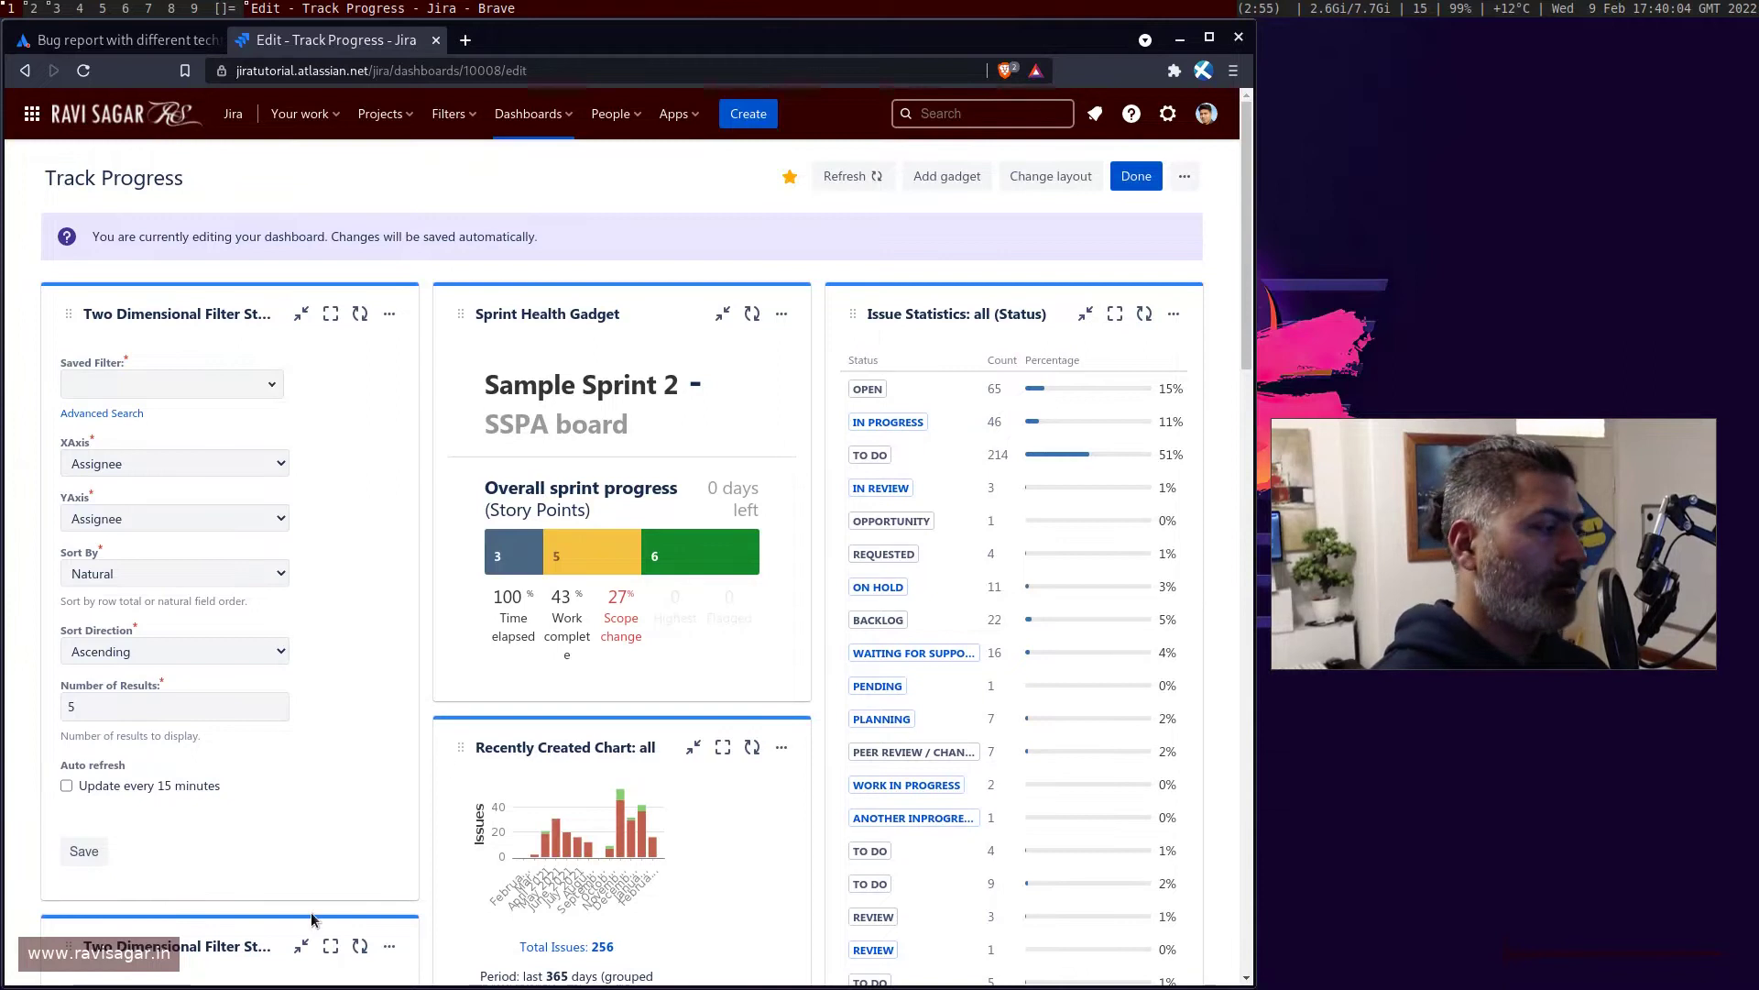
# Move the older statistics gadget to the middle column and use the 'all' saved filter.
pyautogui.moveTo(274, 926); pyautogui.dragTo(675, 361)
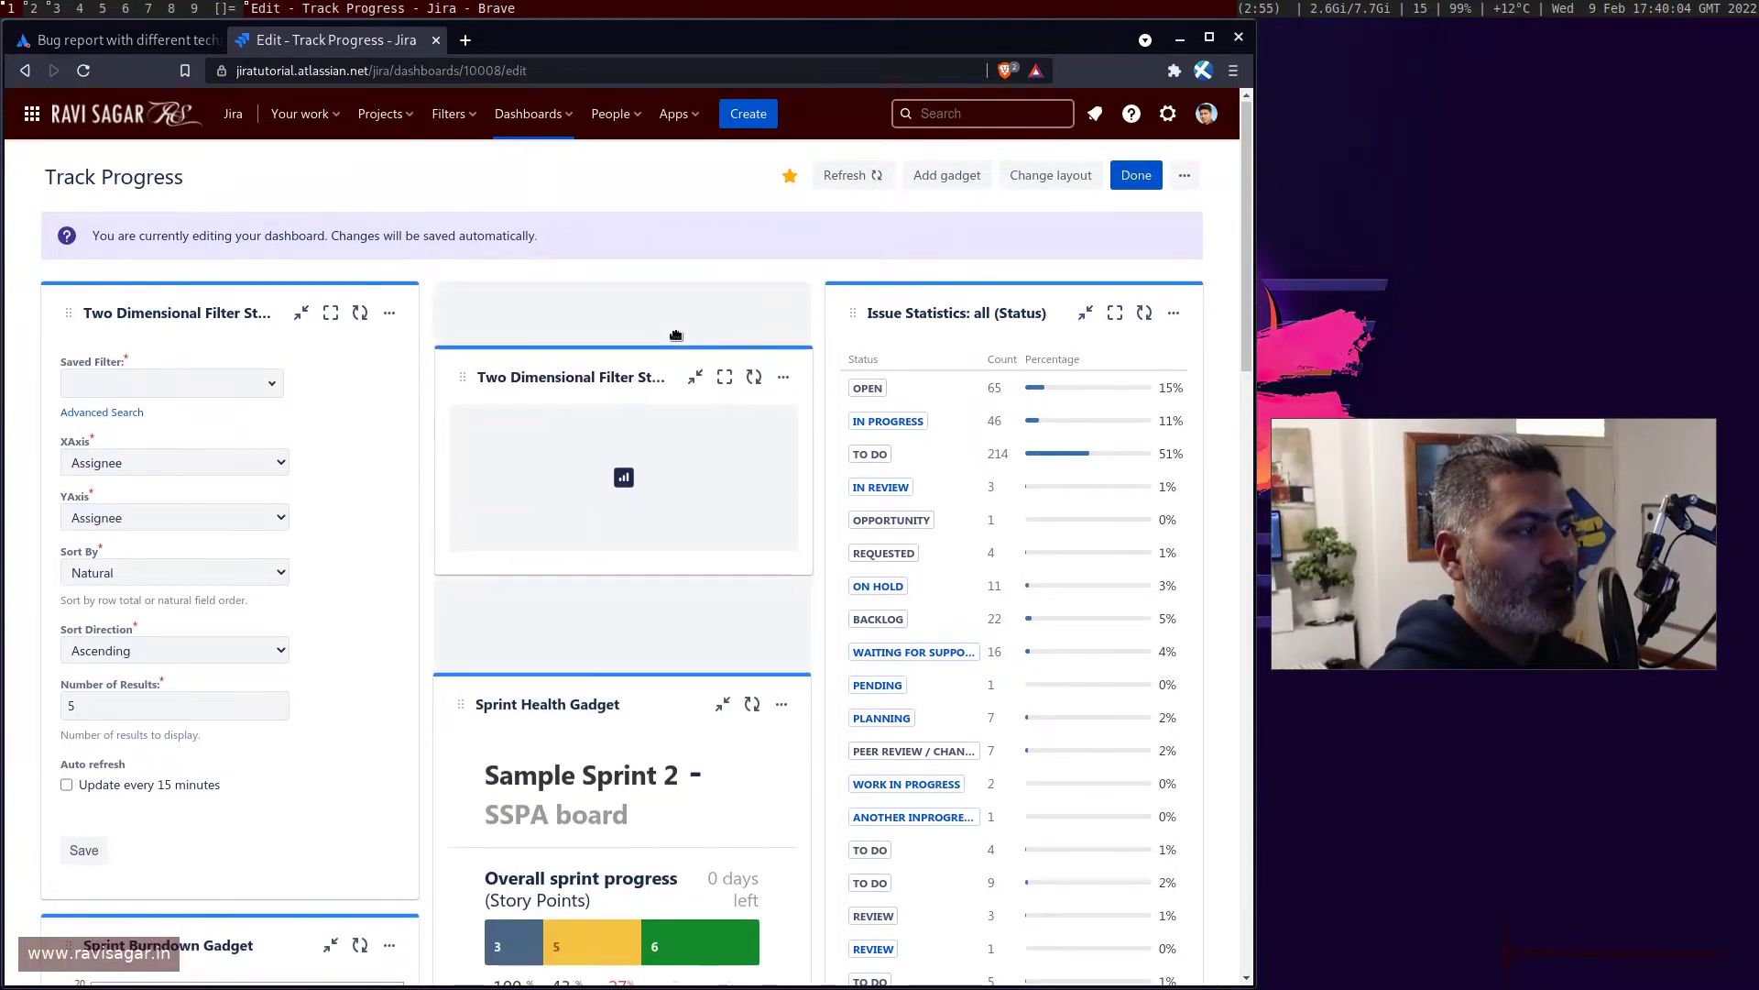
pyautogui.click(269, 386)
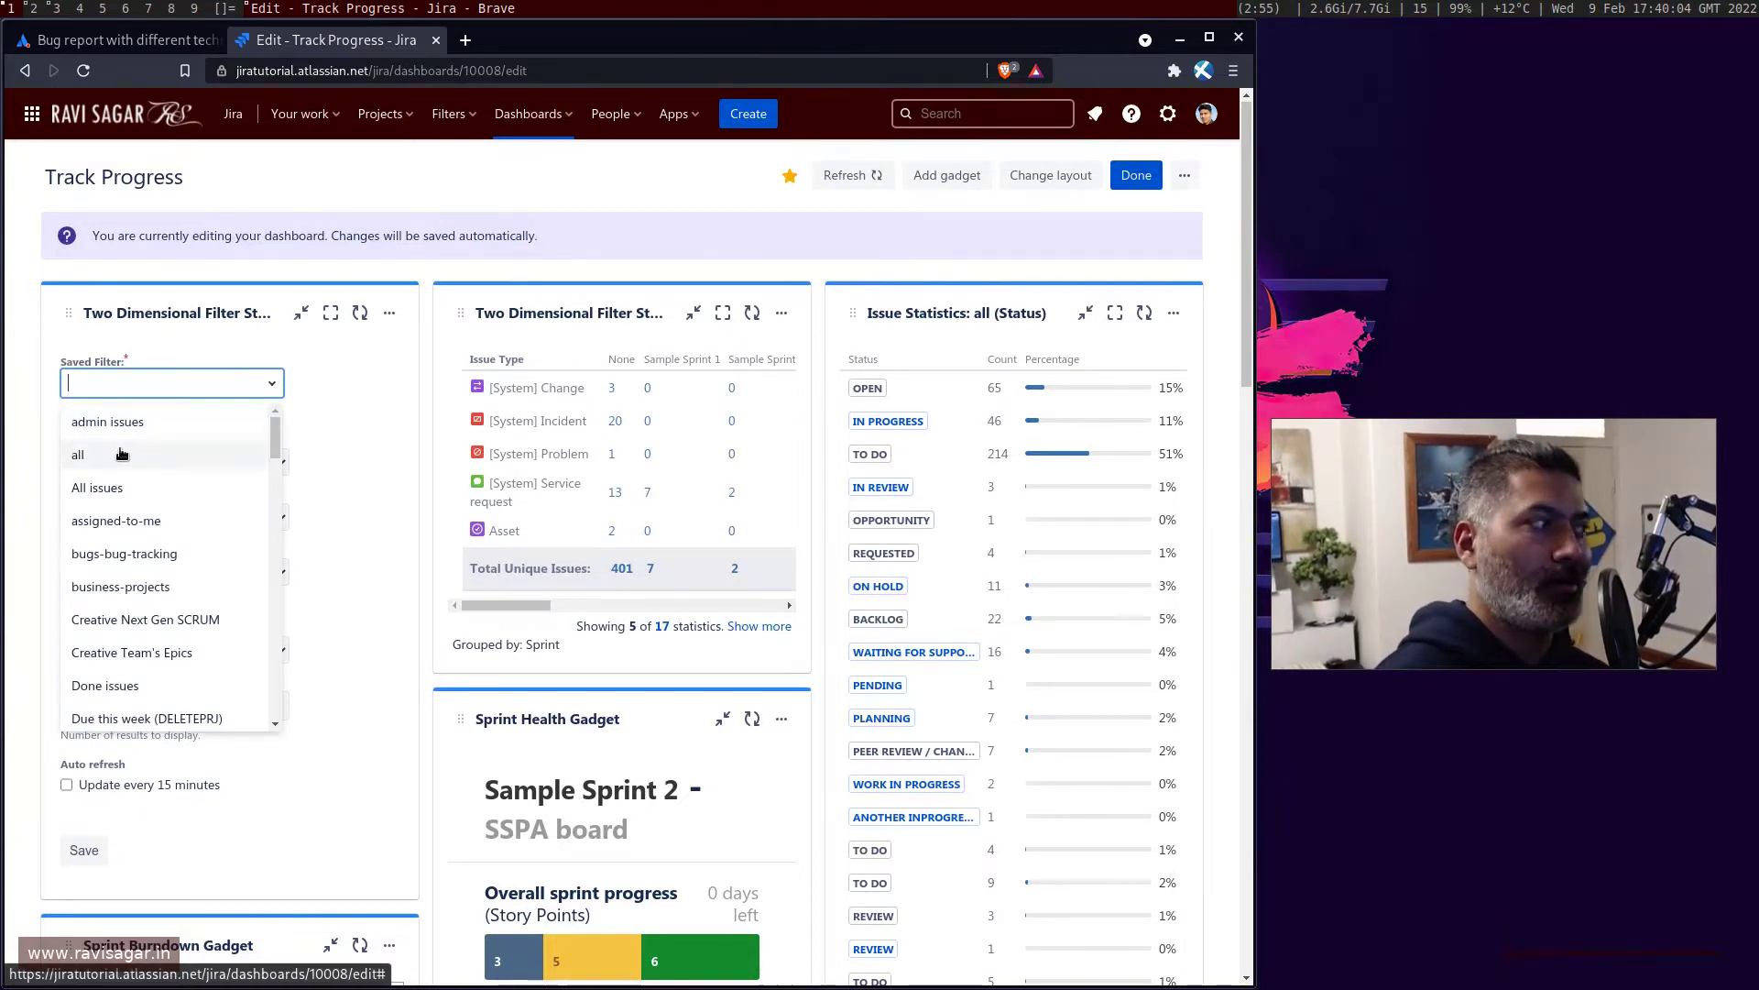
pyautogui.click(121, 454)
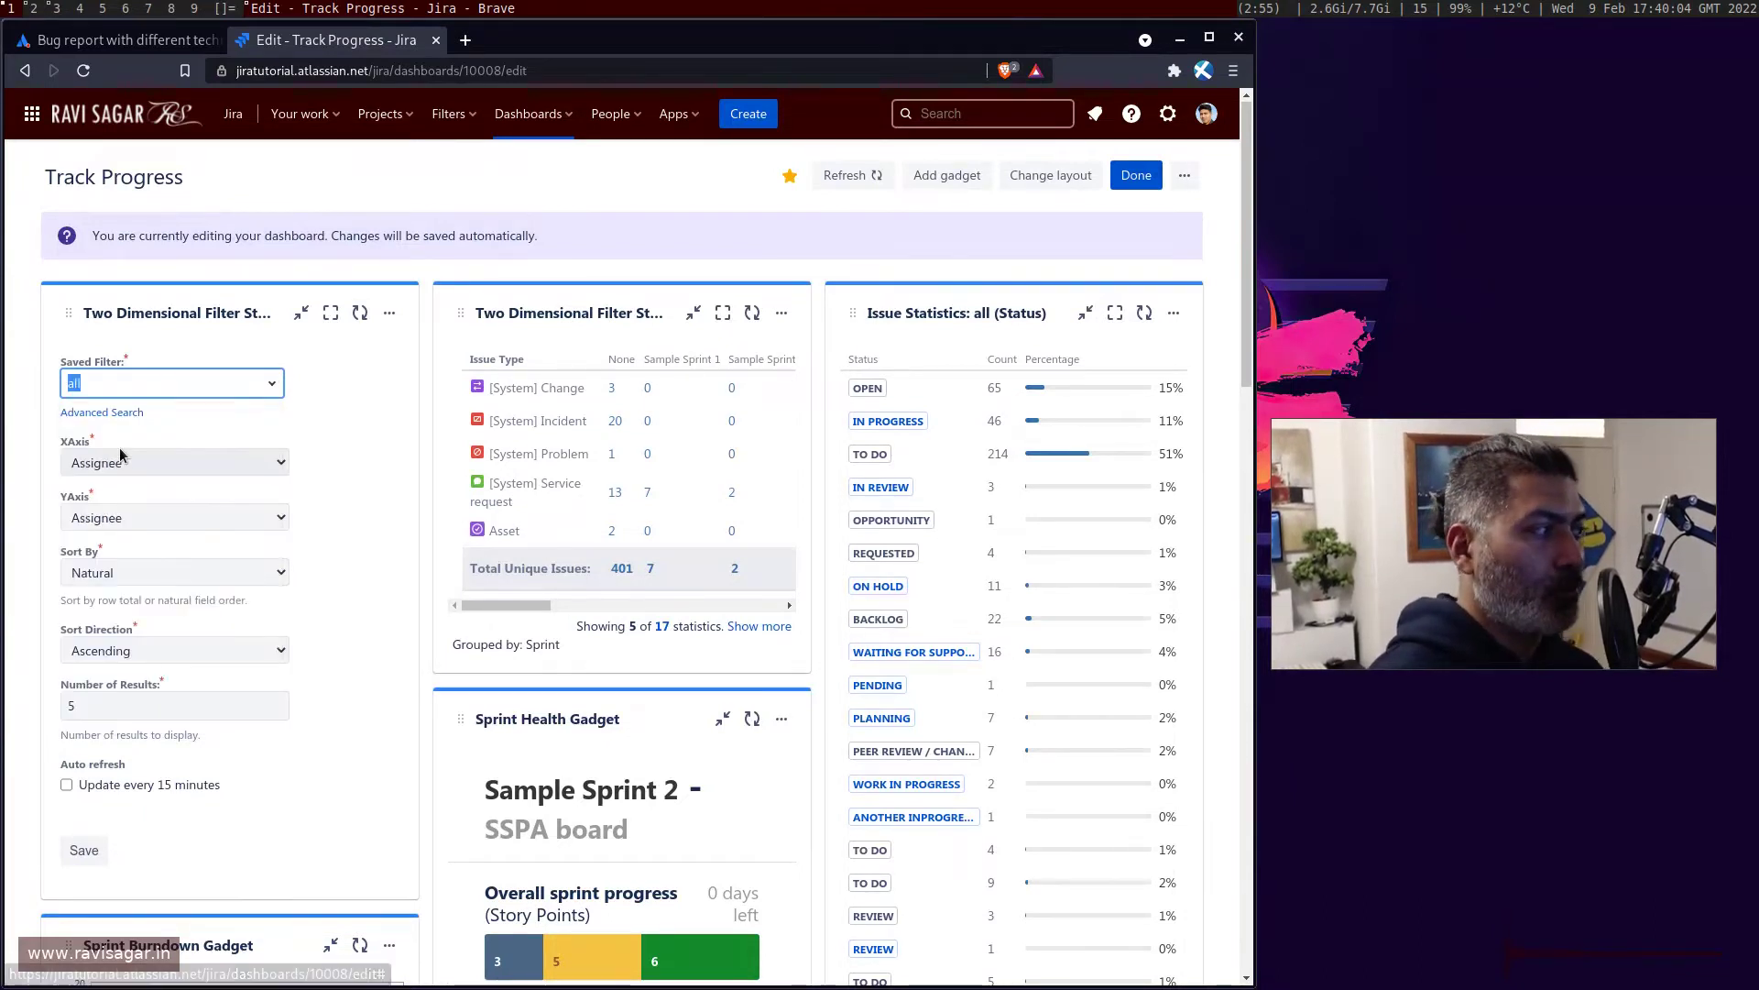
# Set the new gadget's X axis field to Sprint.
pyautogui.click(183, 464)
pyautogui.write('s')
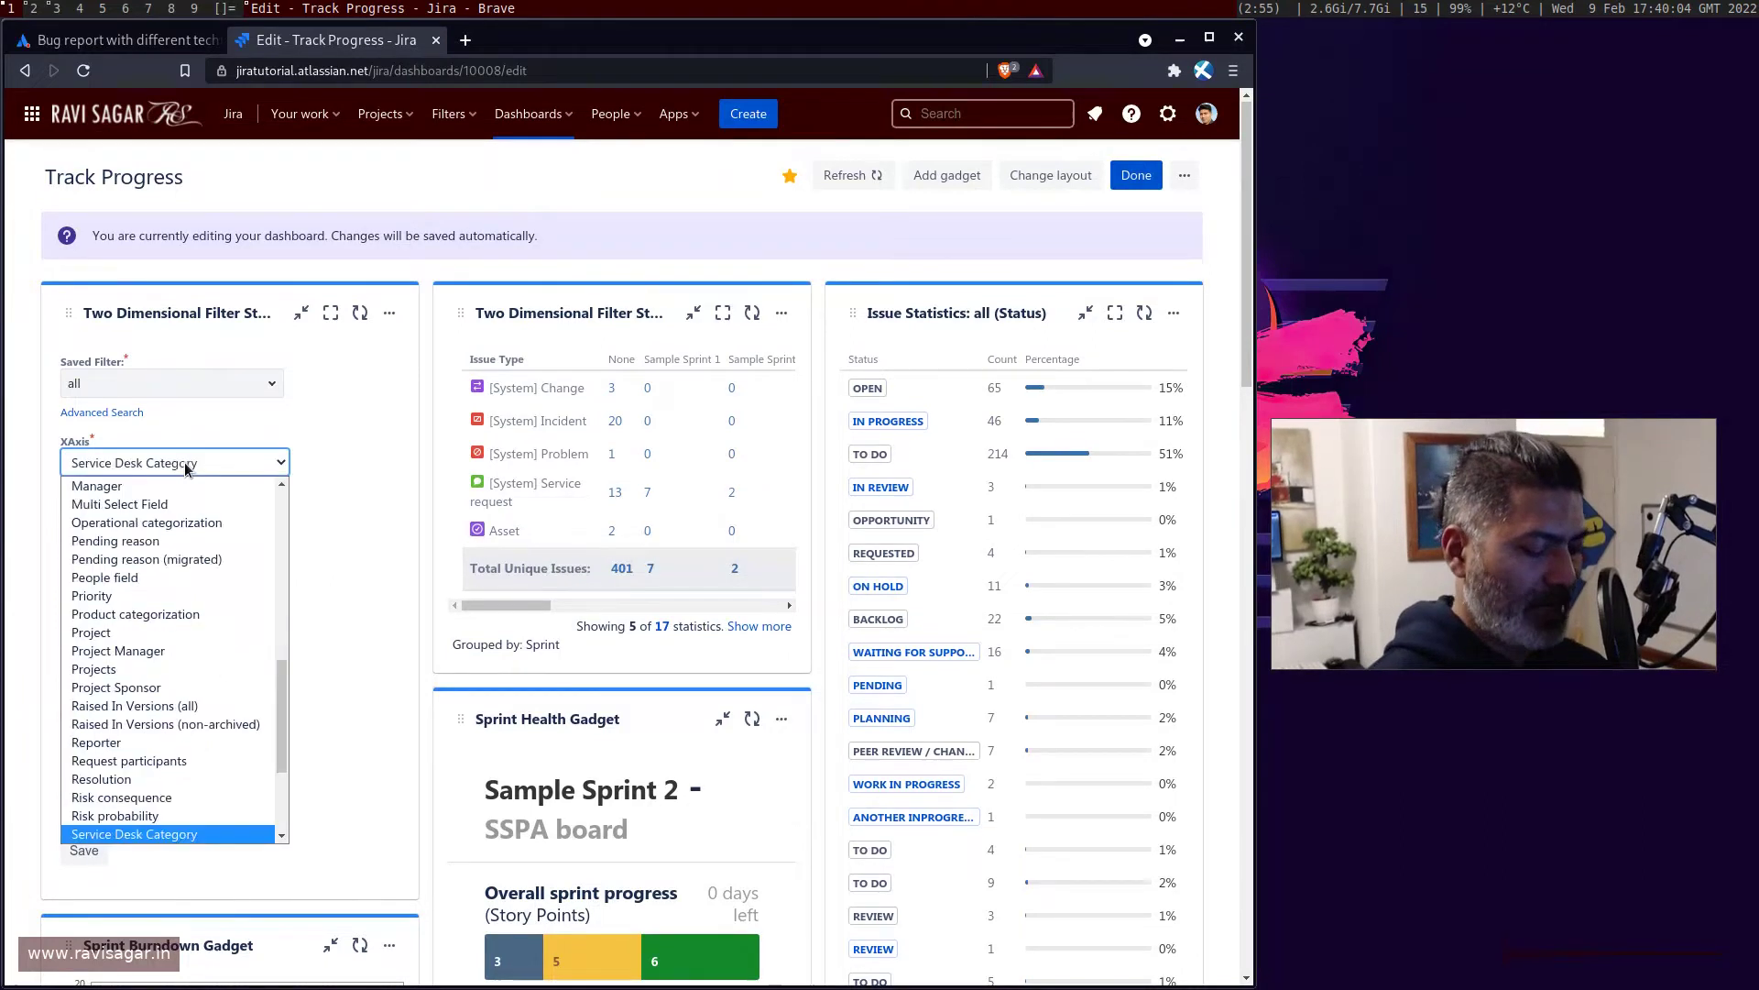
pyautogui.write('print')
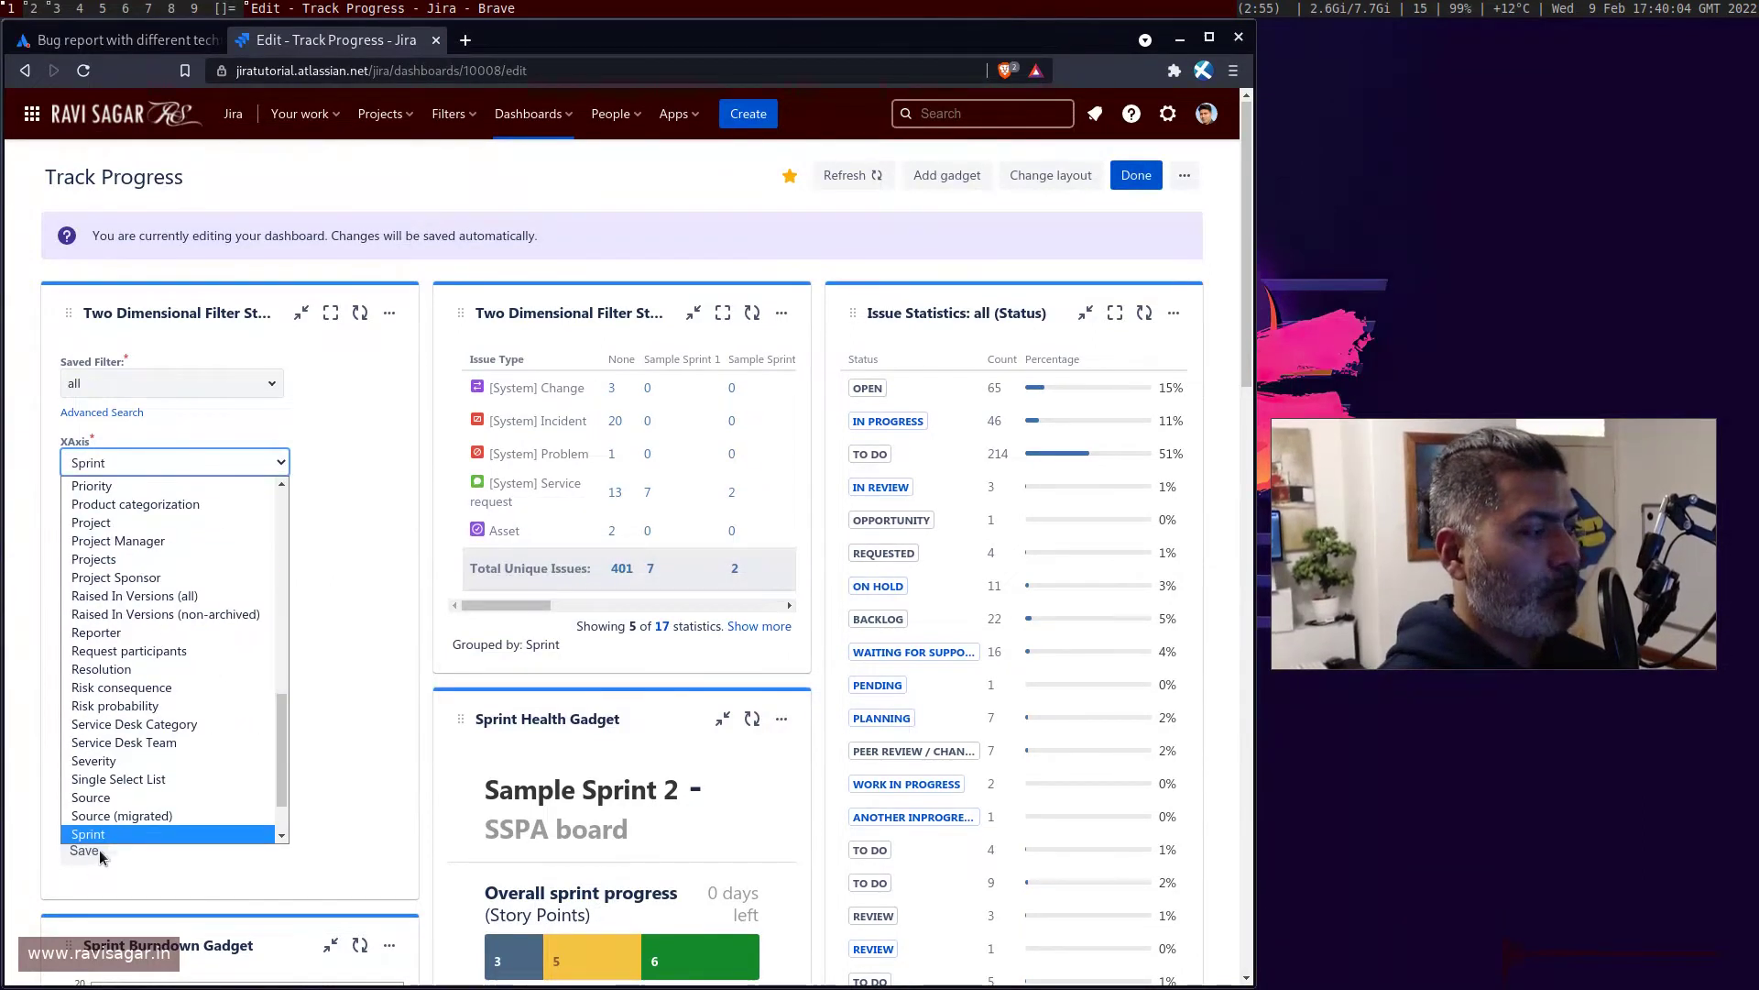
pyautogui.scroll(-1, 99, 839)
pyautogui.click(95, 833)
pyautogui.click(154, 468)
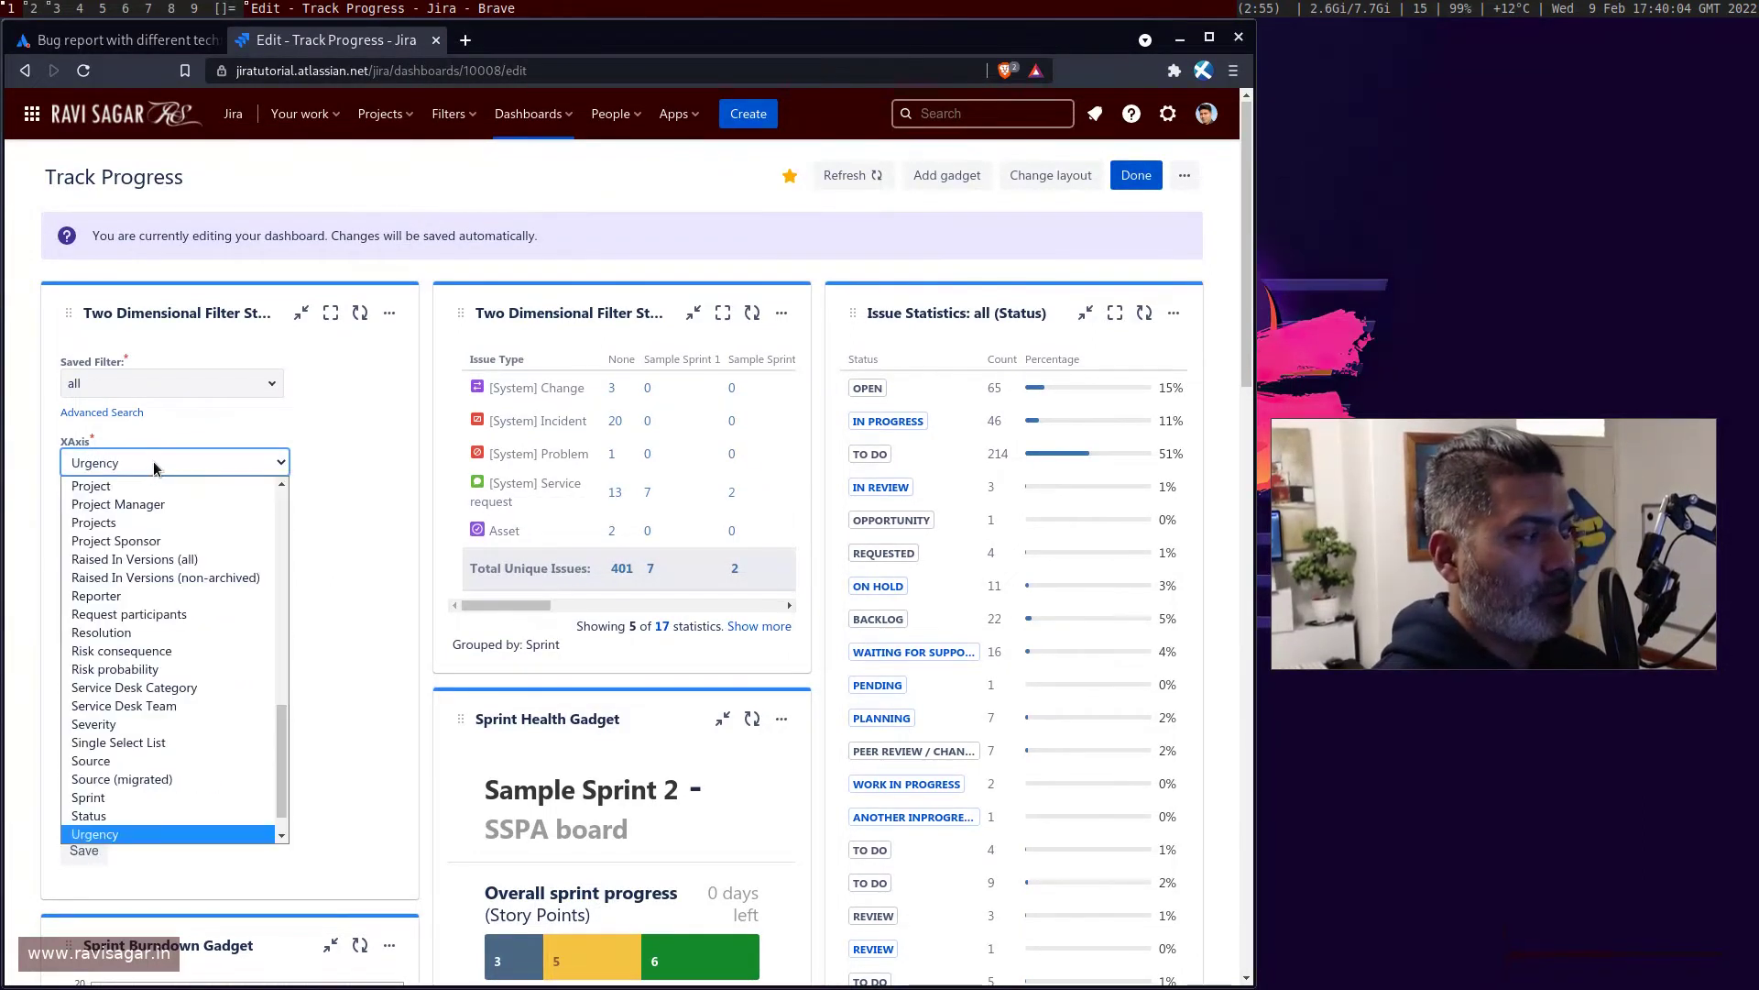
pyautogui.write('sp')
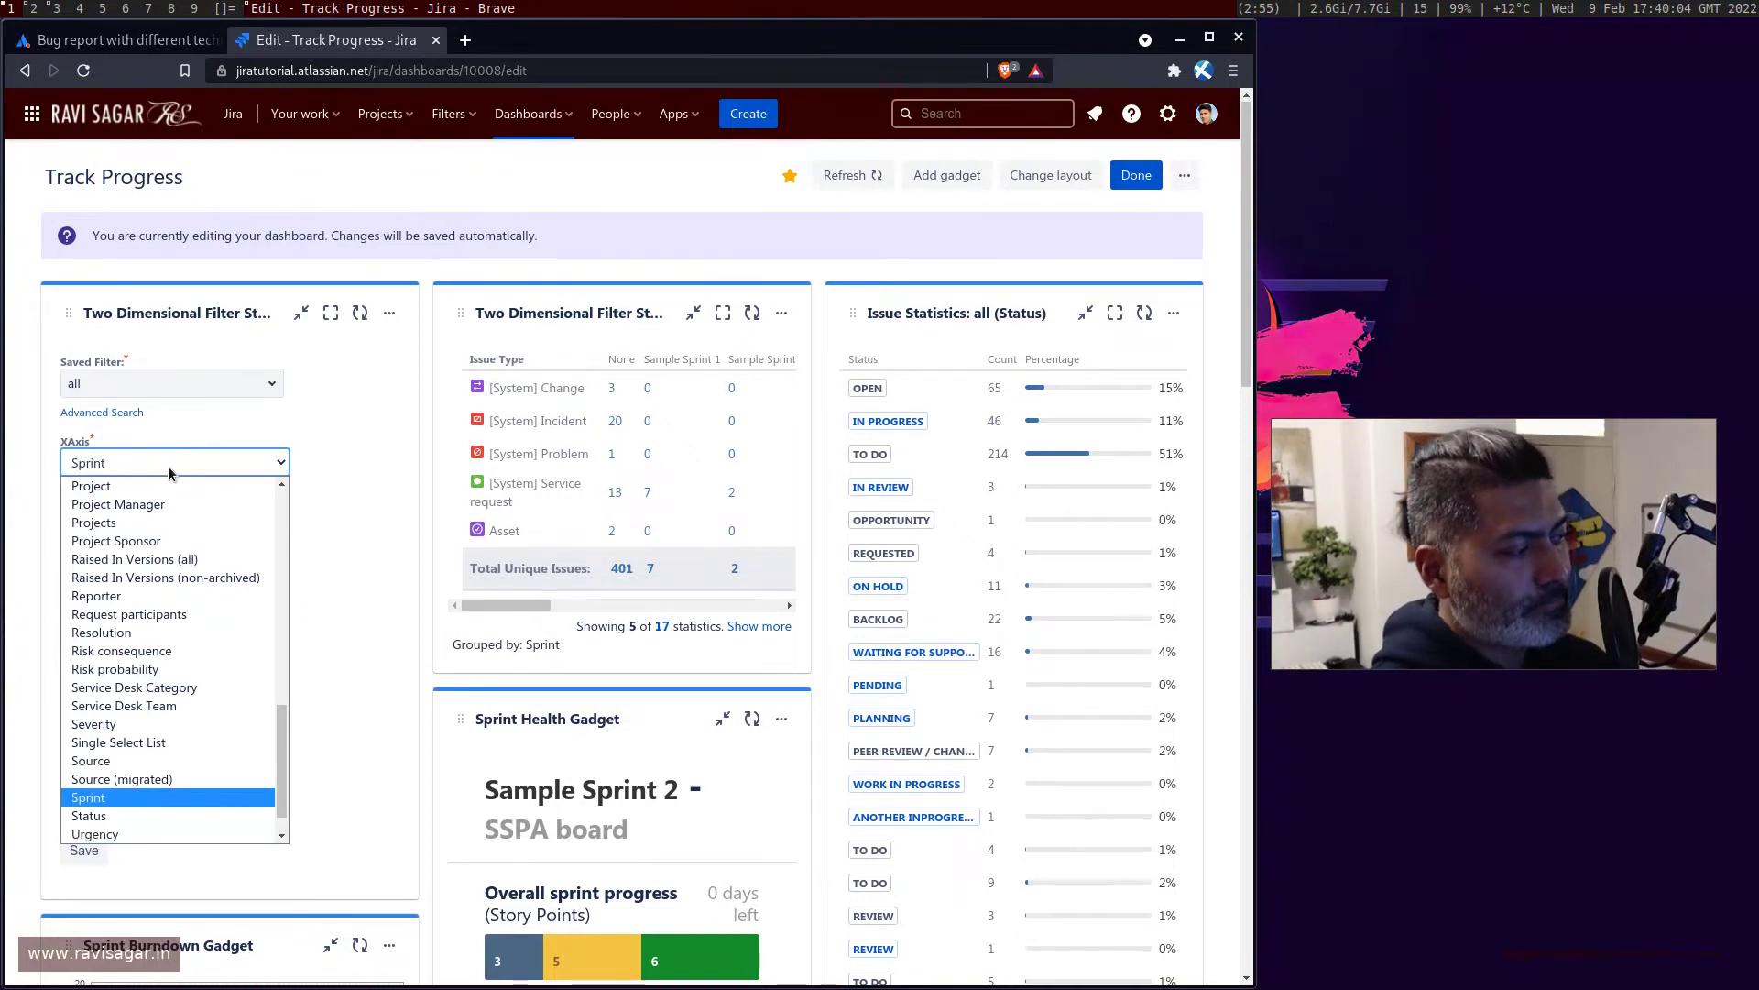
pyautogui.scroll(1, 171, 605)
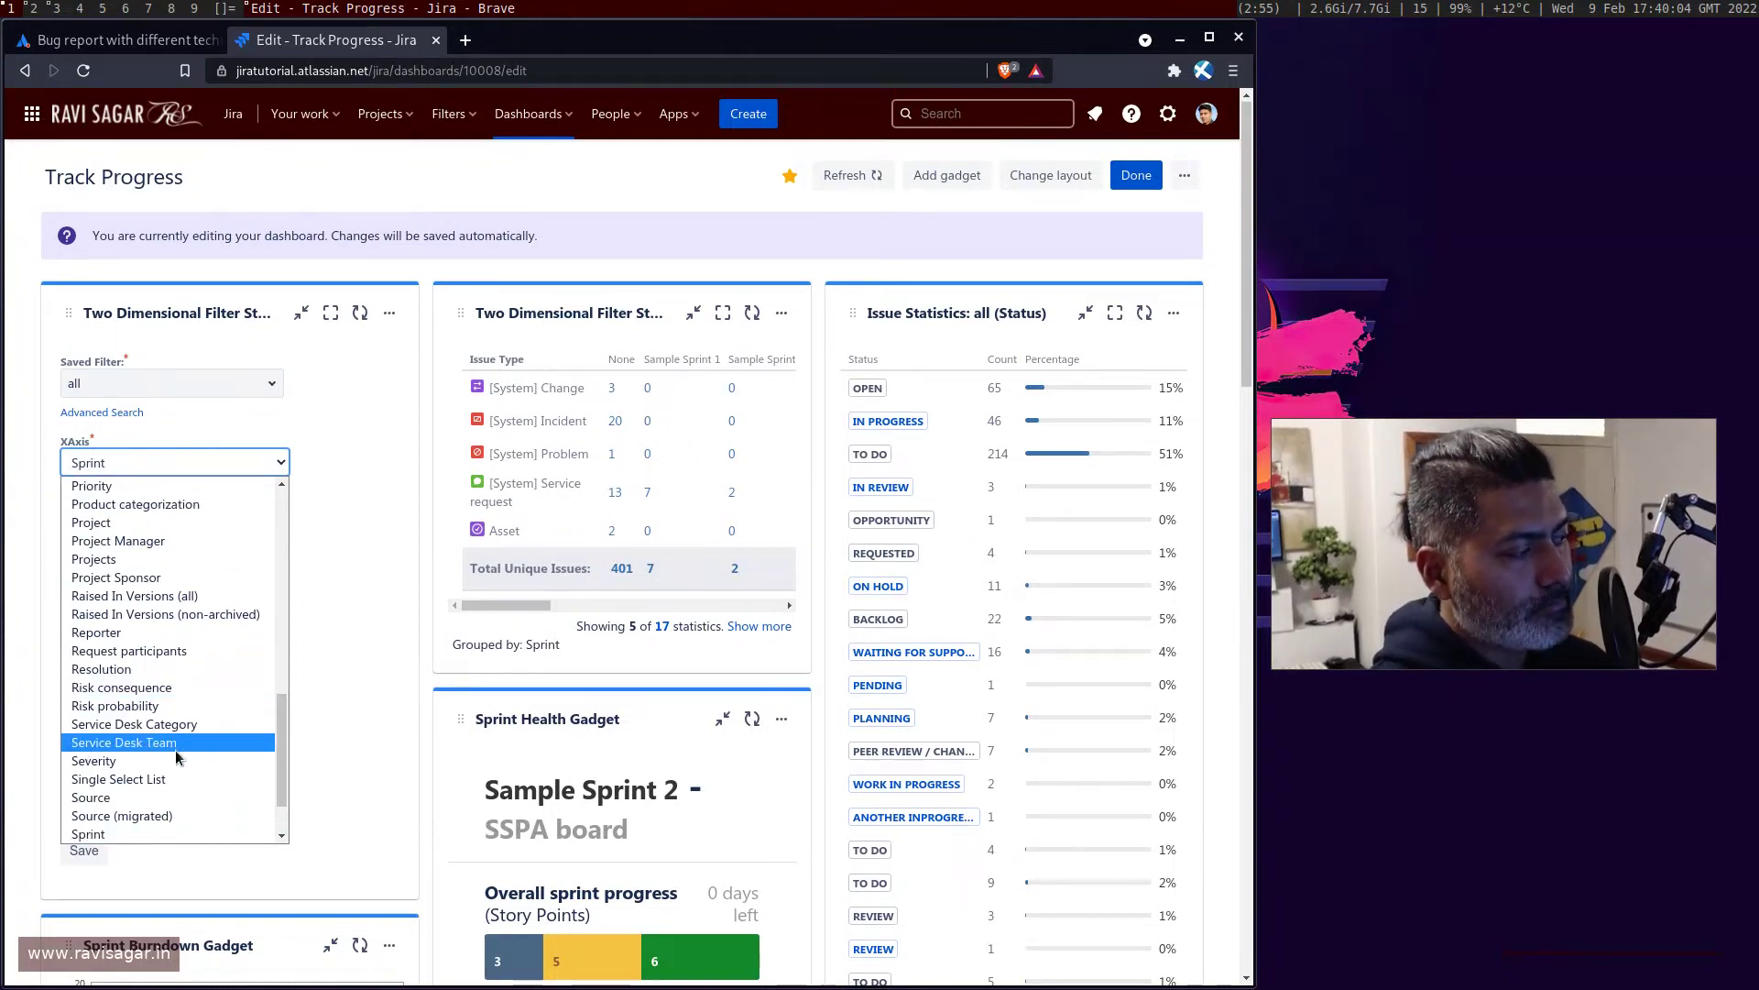
pyautogui.click(116, 836)
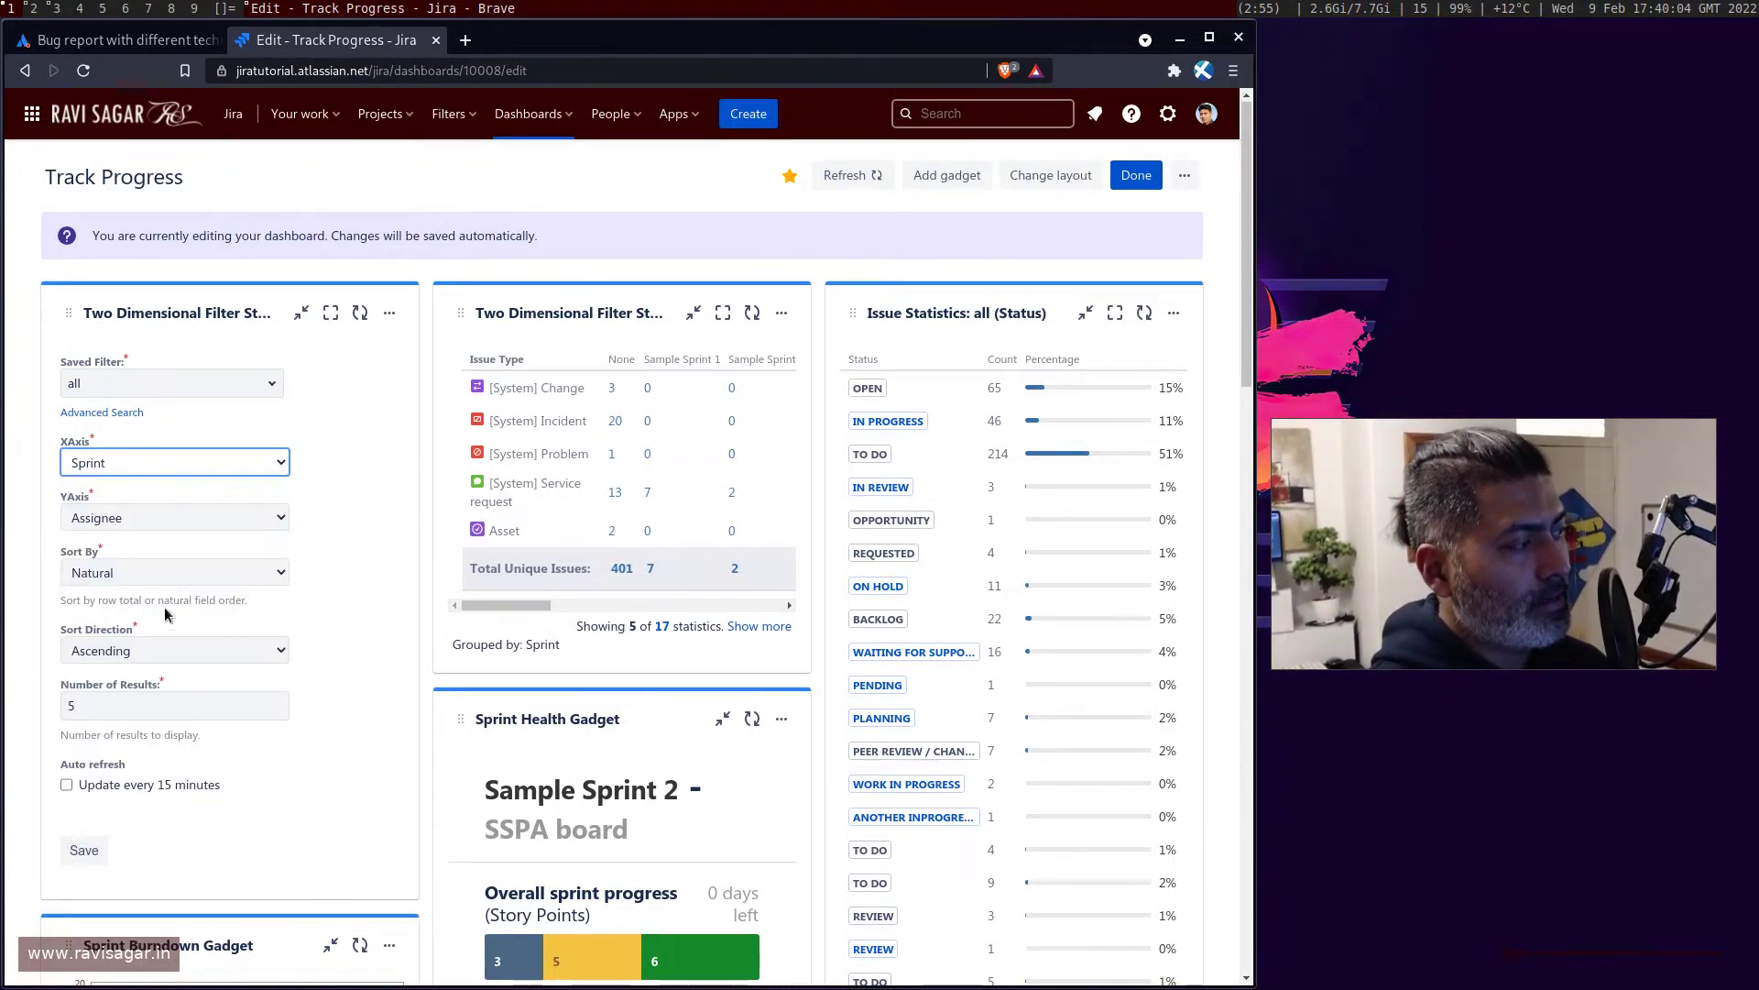
# Choose Components for the Y axis and save the gadget settings.
pyautogui.click(200, 526)
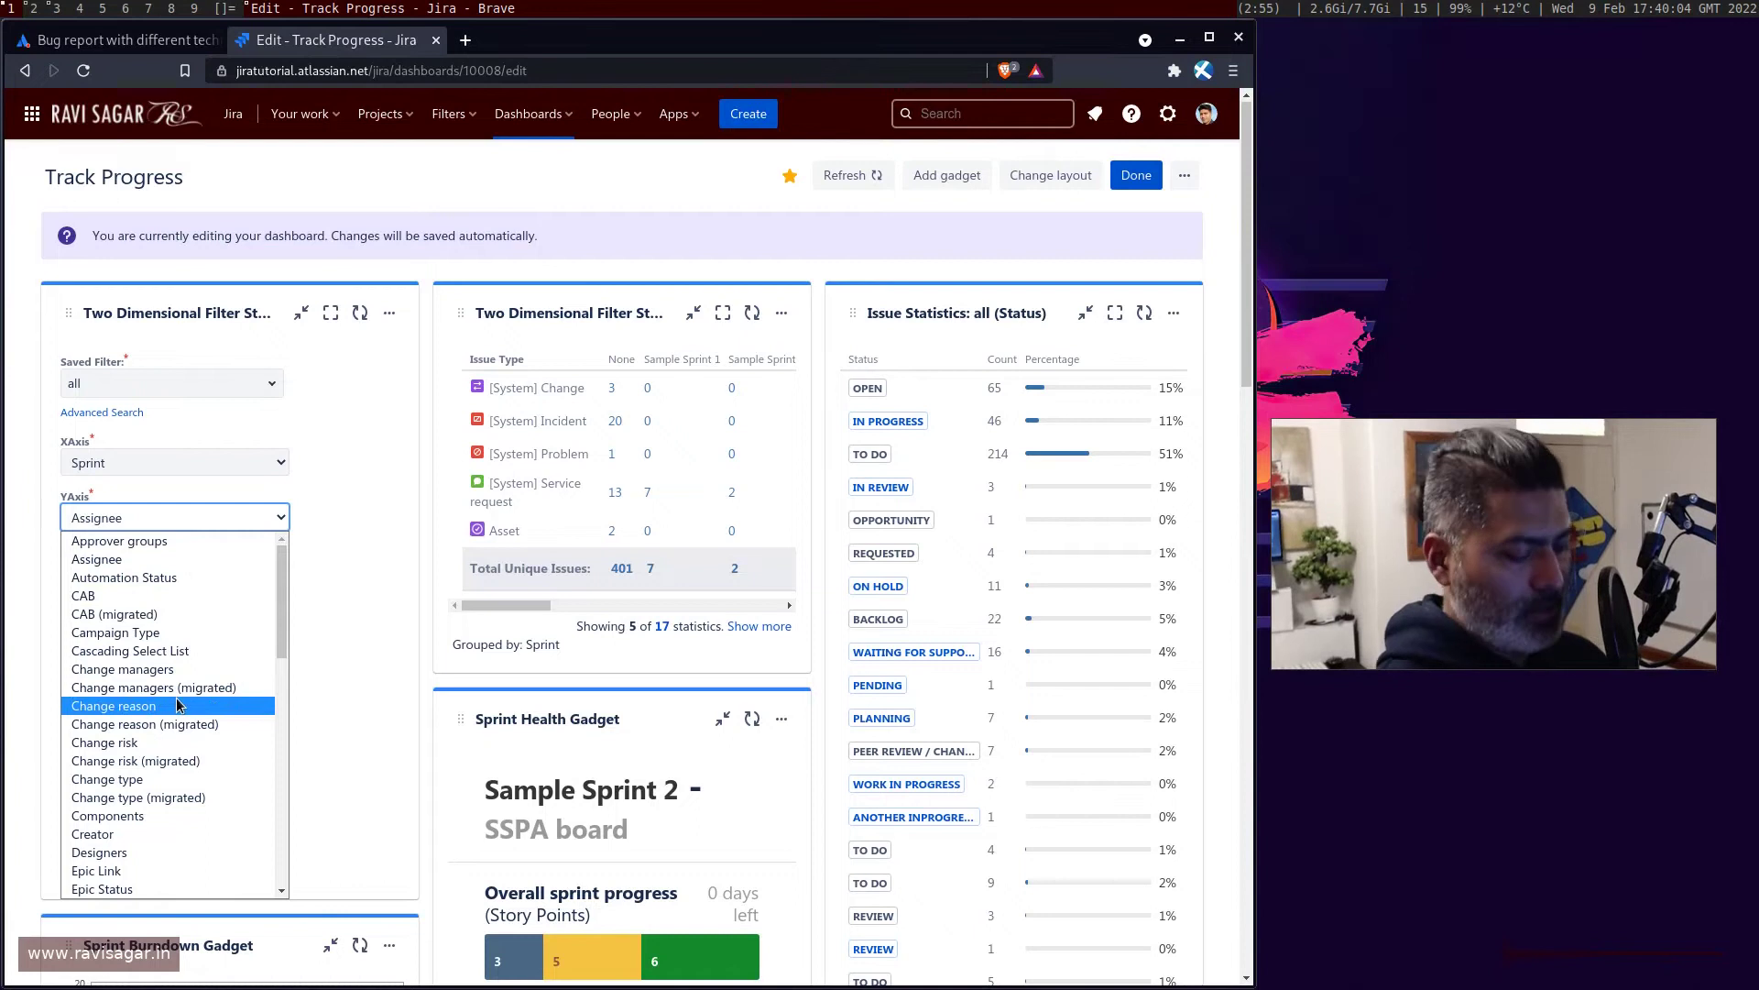
pyautogui.write('comp')
pyautogui.press('Return')
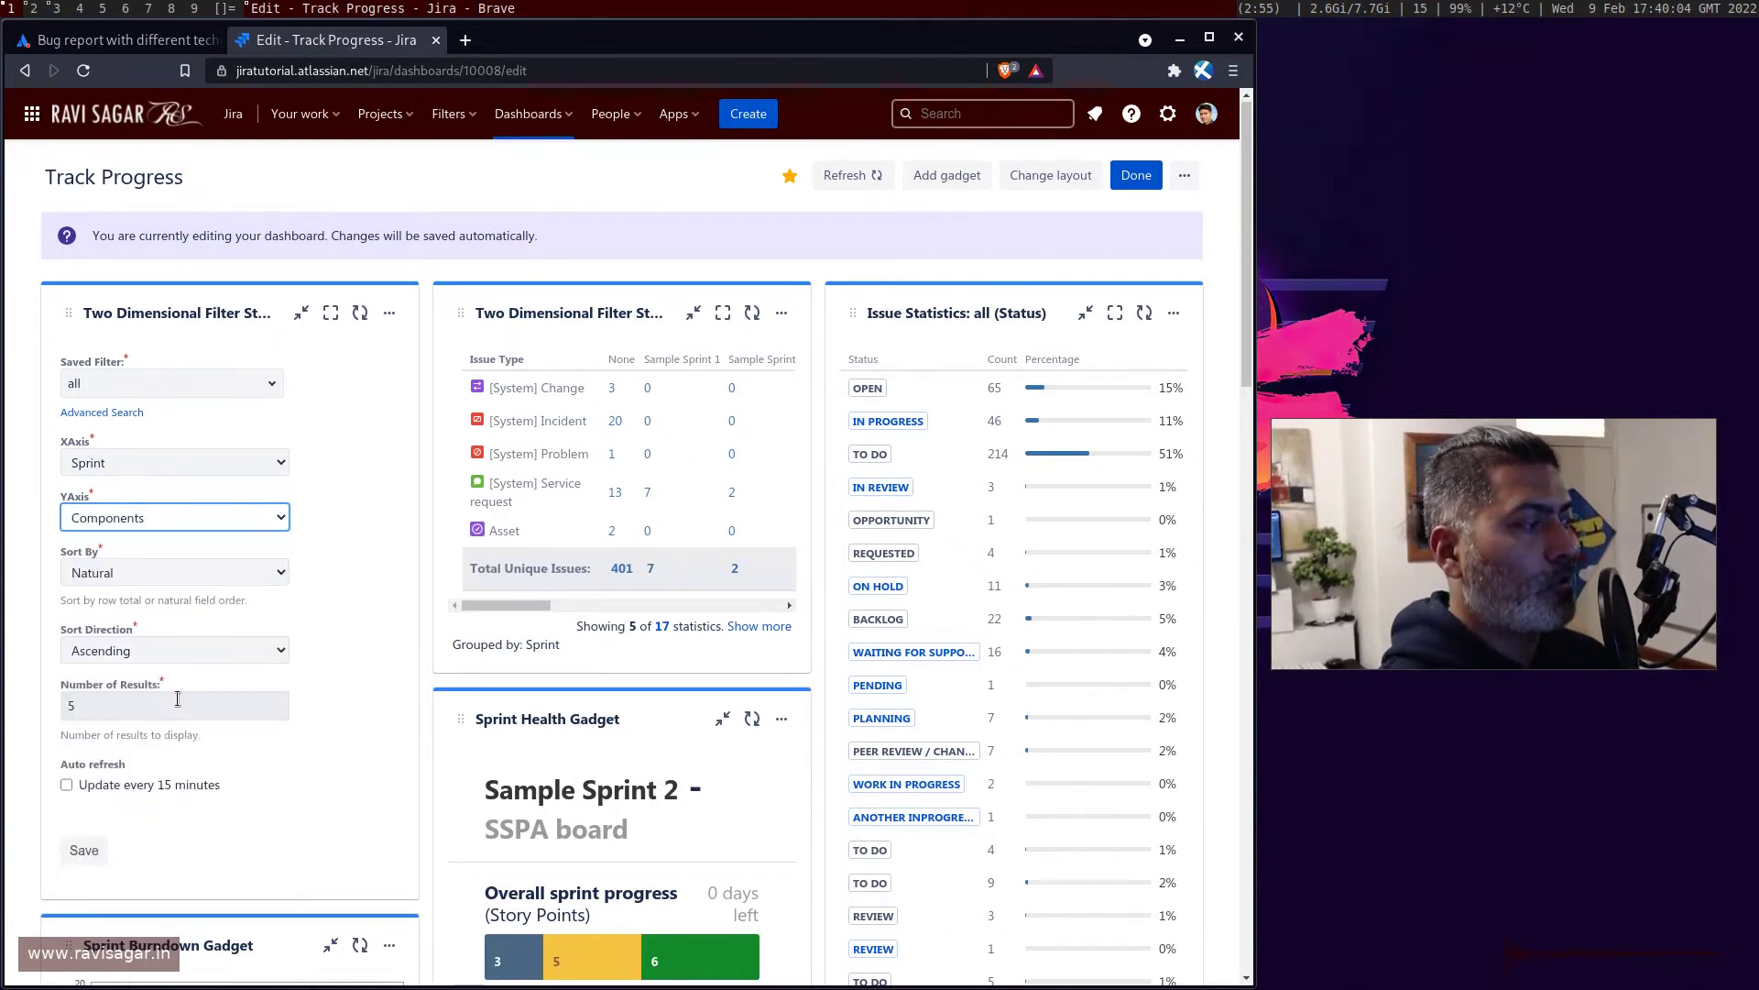
pyautogui.click(91, 854)
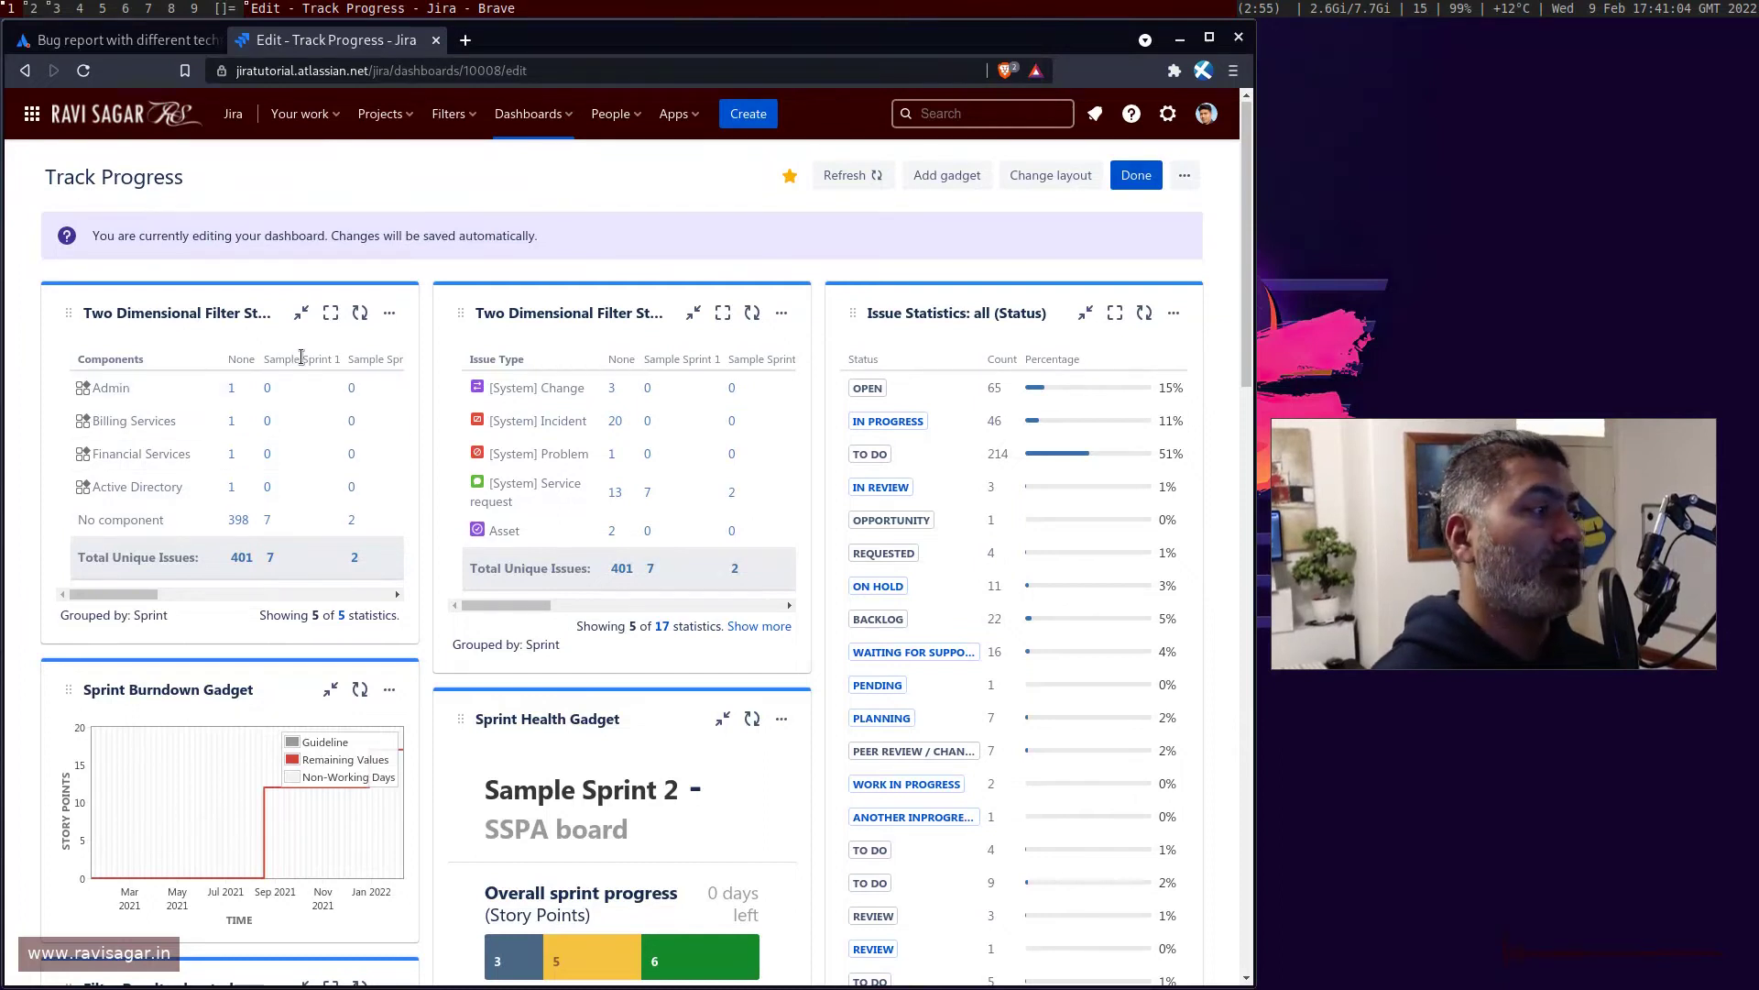
# Maximize the gadget, drill into the 4 issues for SP Sprint 1, then return to the dashboard.
pyautogui.click(328, 314)
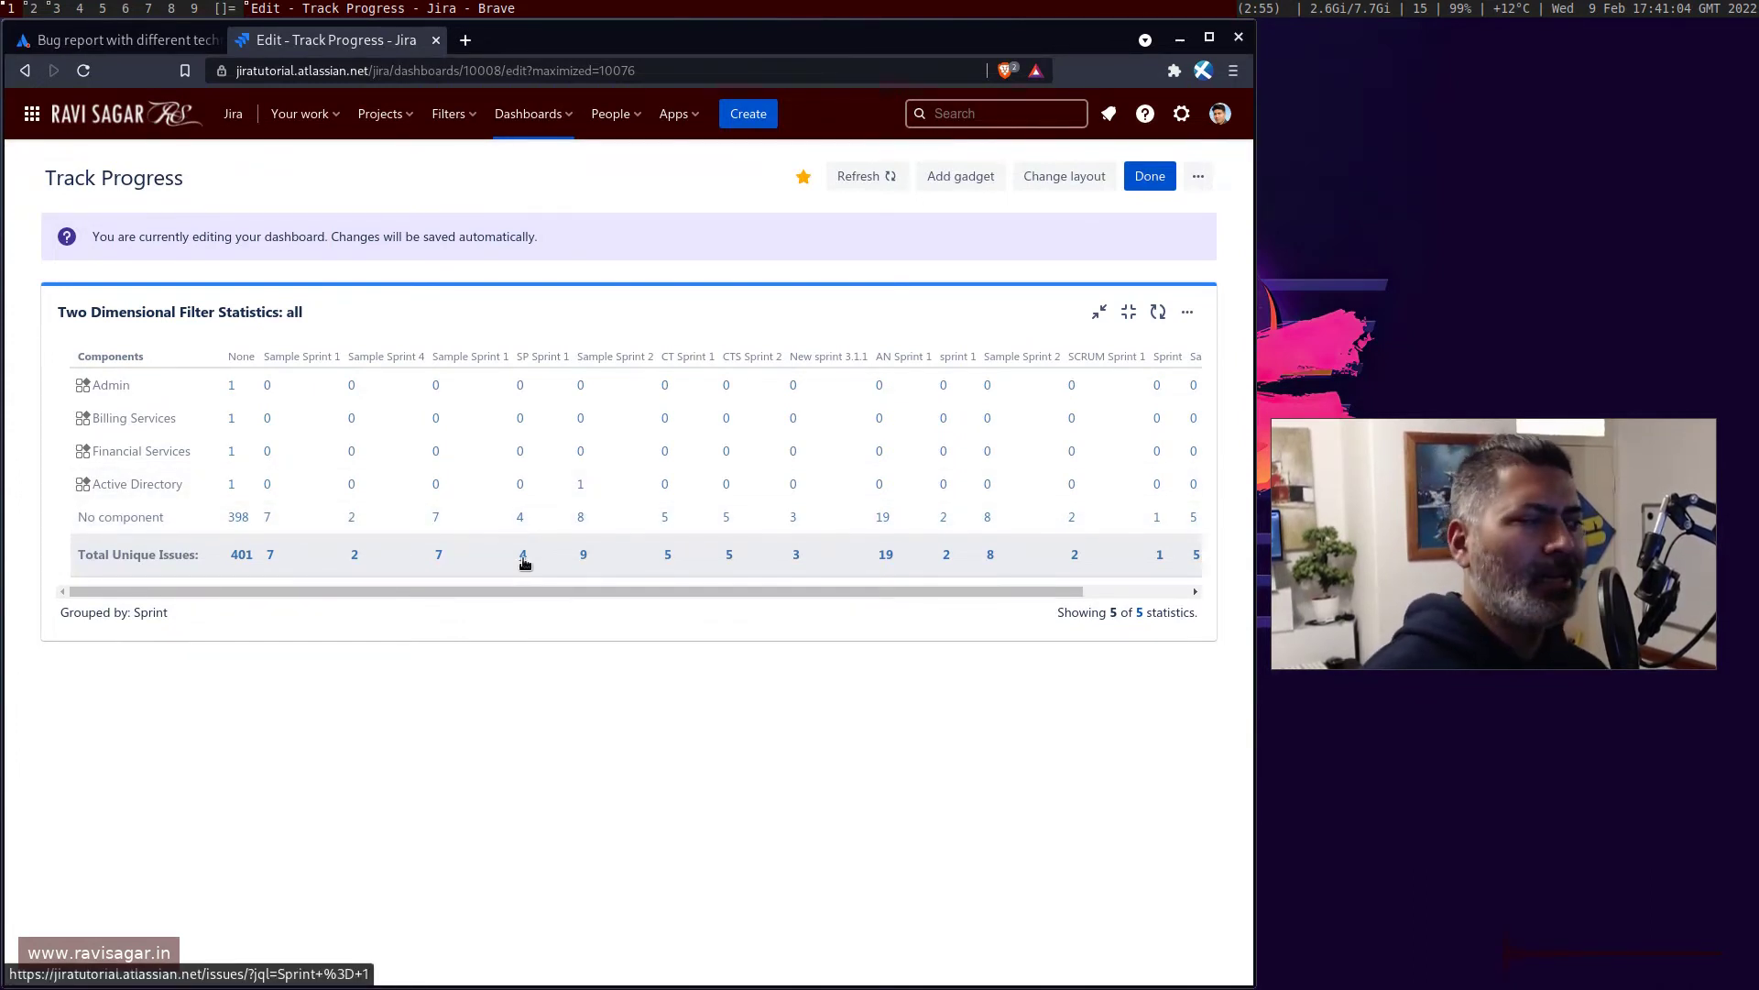
pyautogui.click(523, 556)
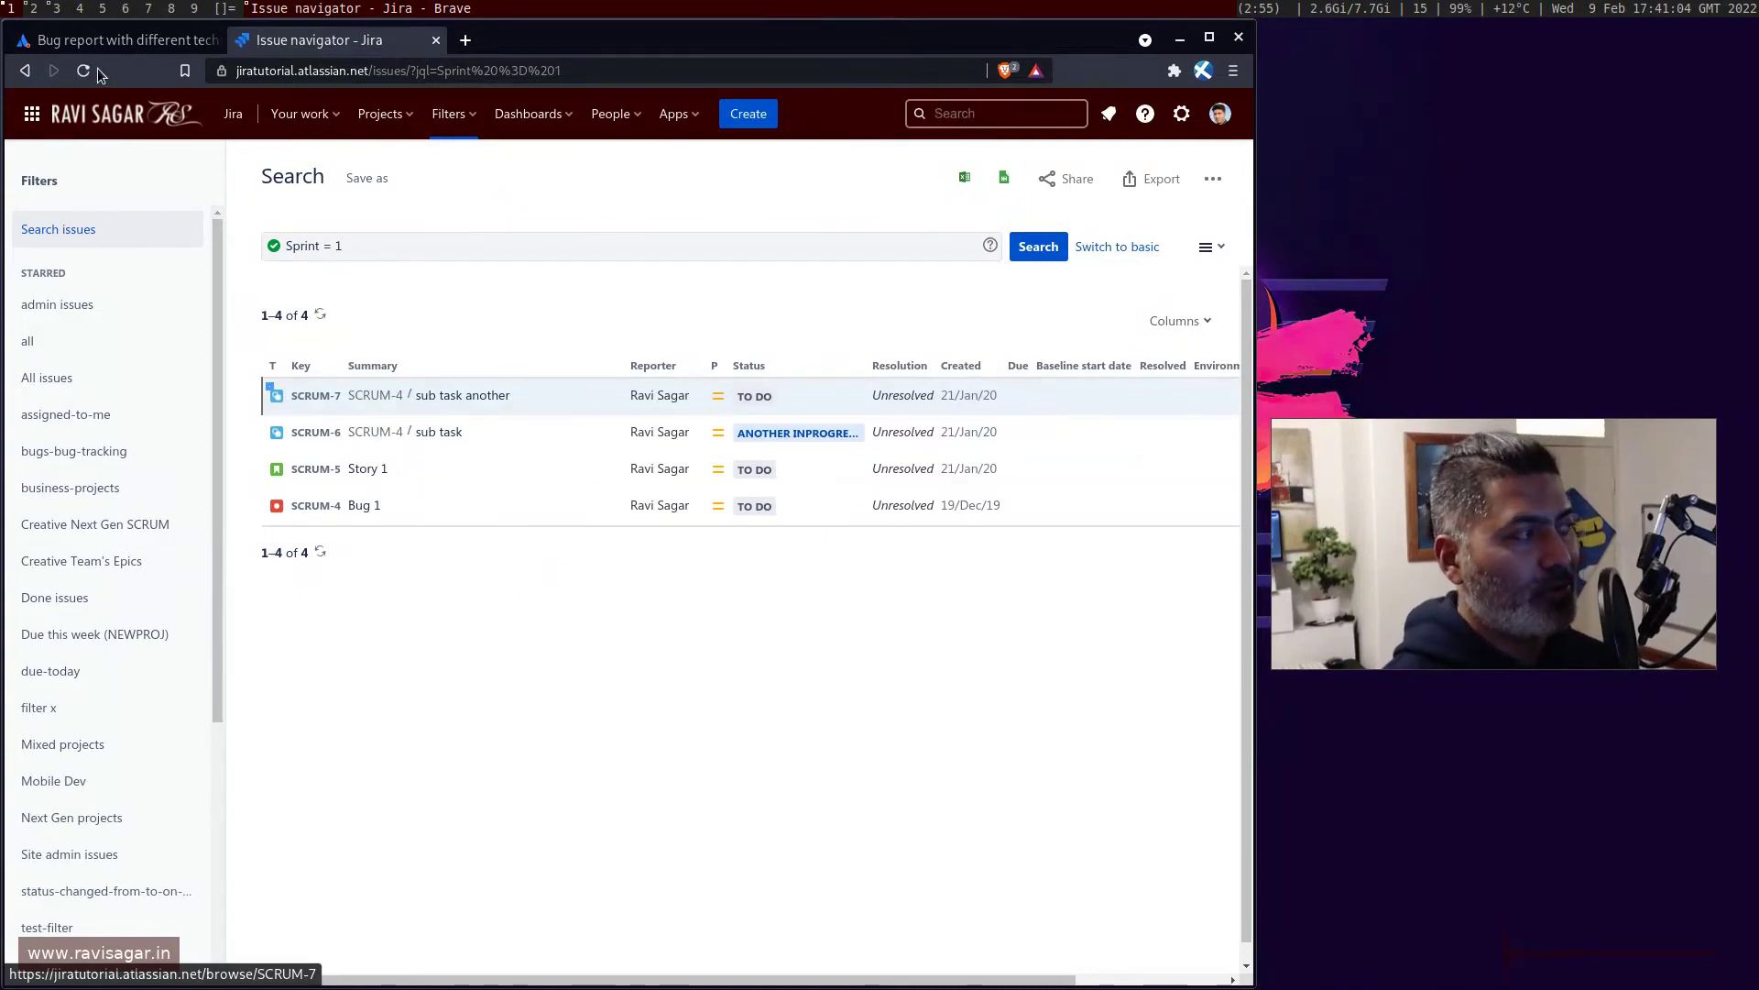
pyautogui.click(22, 79)
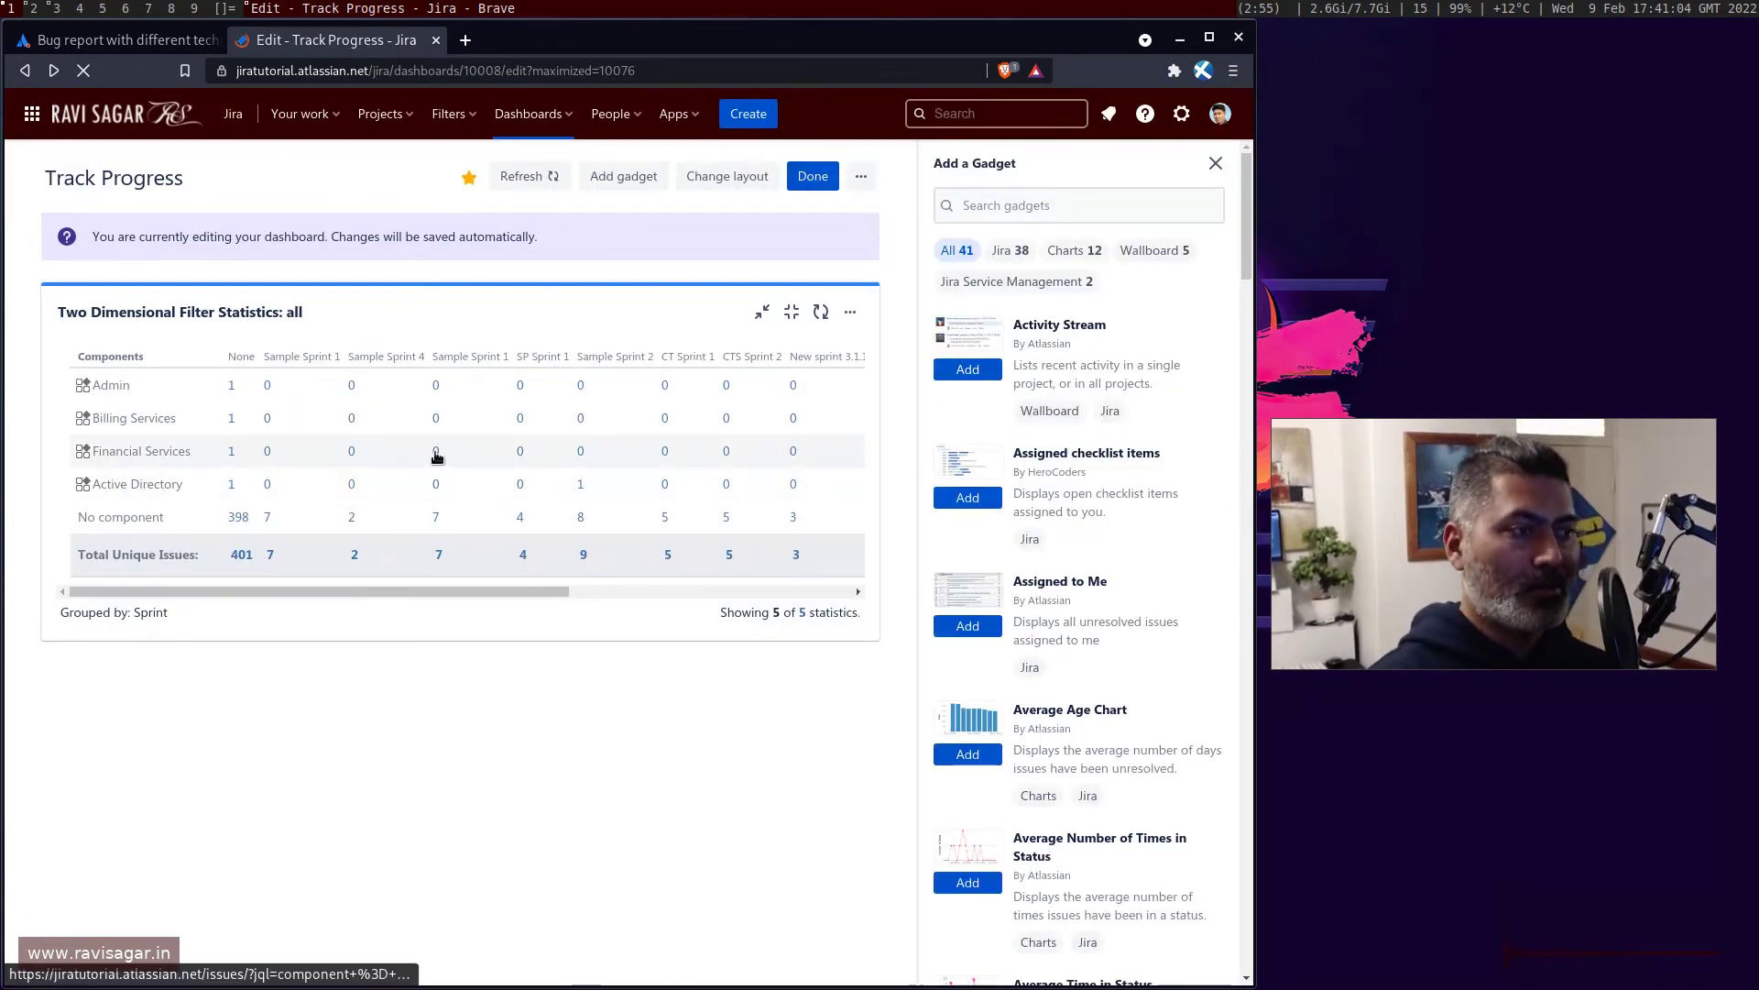
# Close the Add a Gadget panel and restore the gadget to normal size among the others.
pyautogui.click(762, 312)
pyautogui.click(1216, 163)
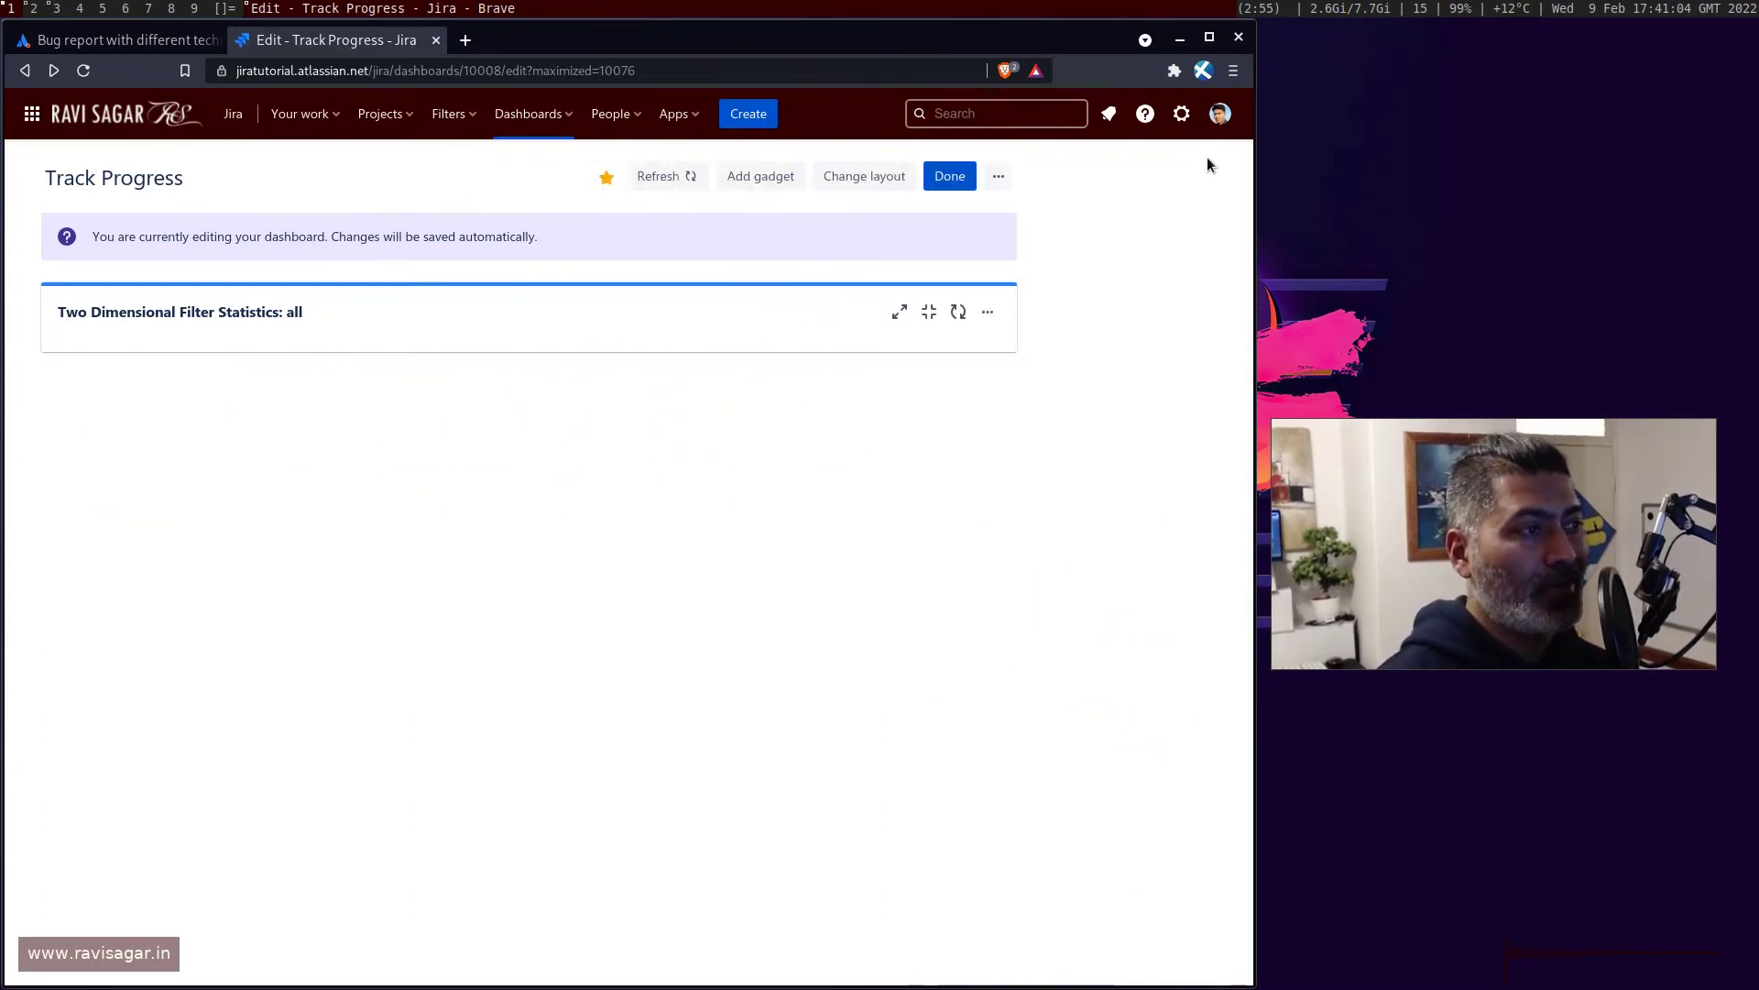
pyautogui.click(1128, 314)
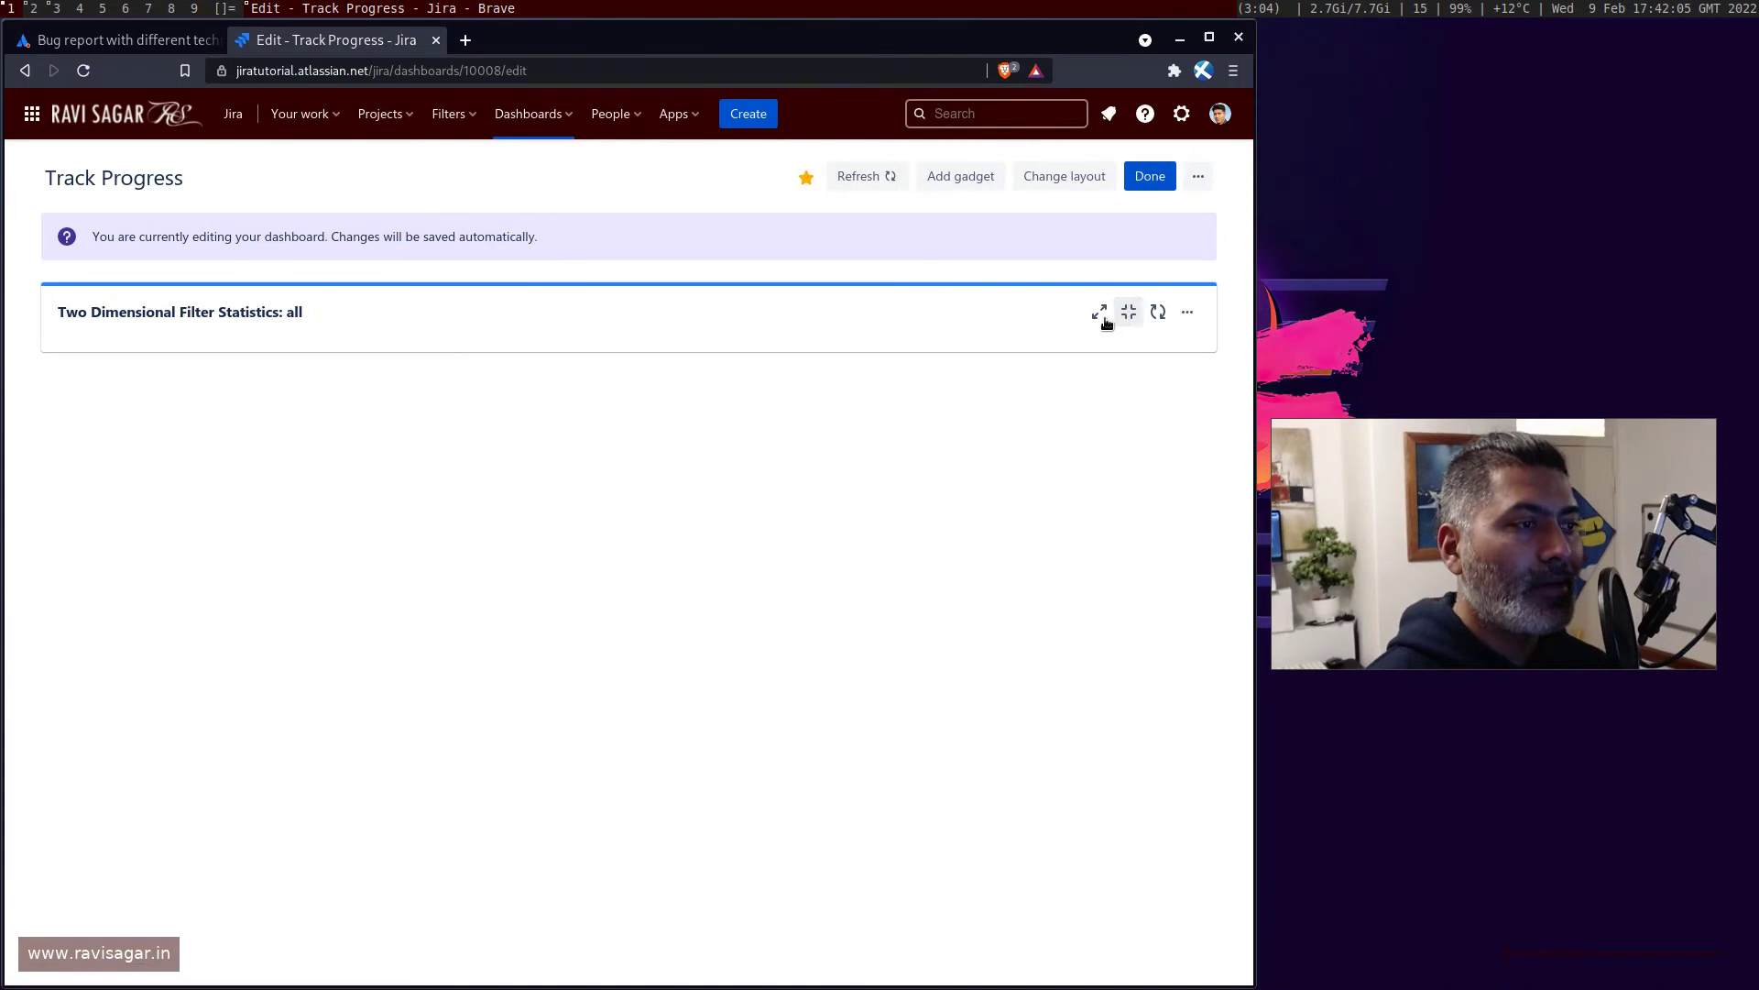
pyautogui.scroll(-4, 834, 485)
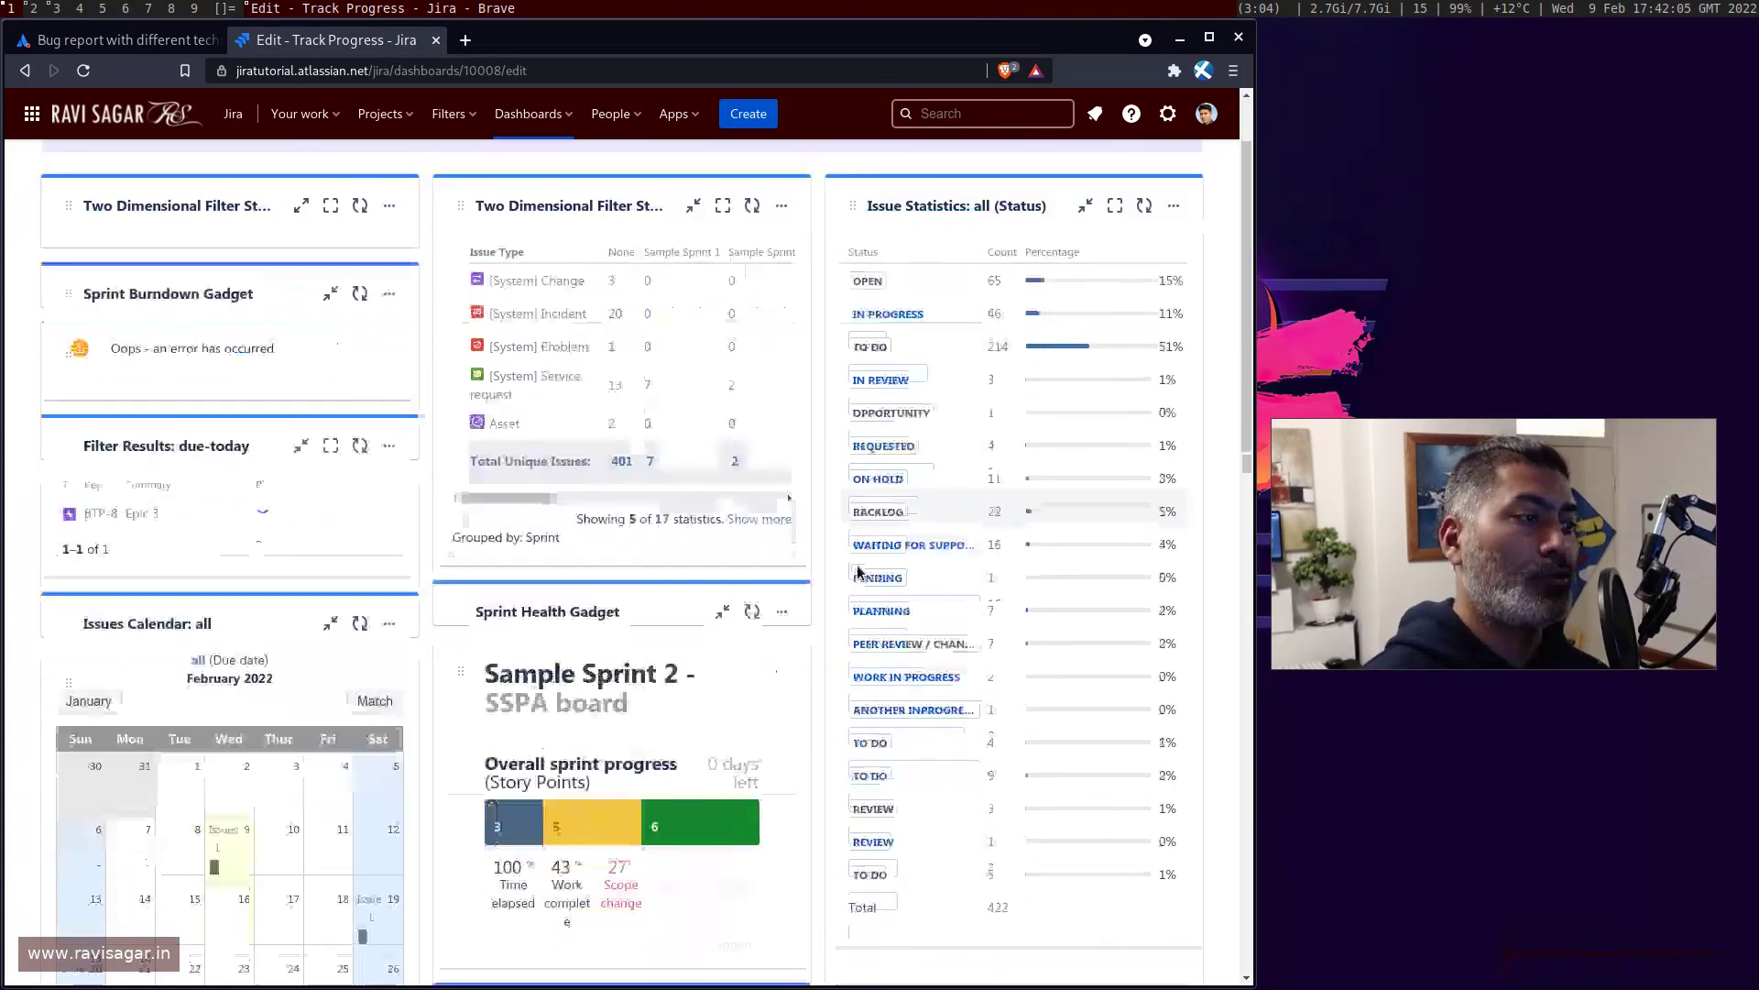
pyautogui.scroll(1, 849, 568)
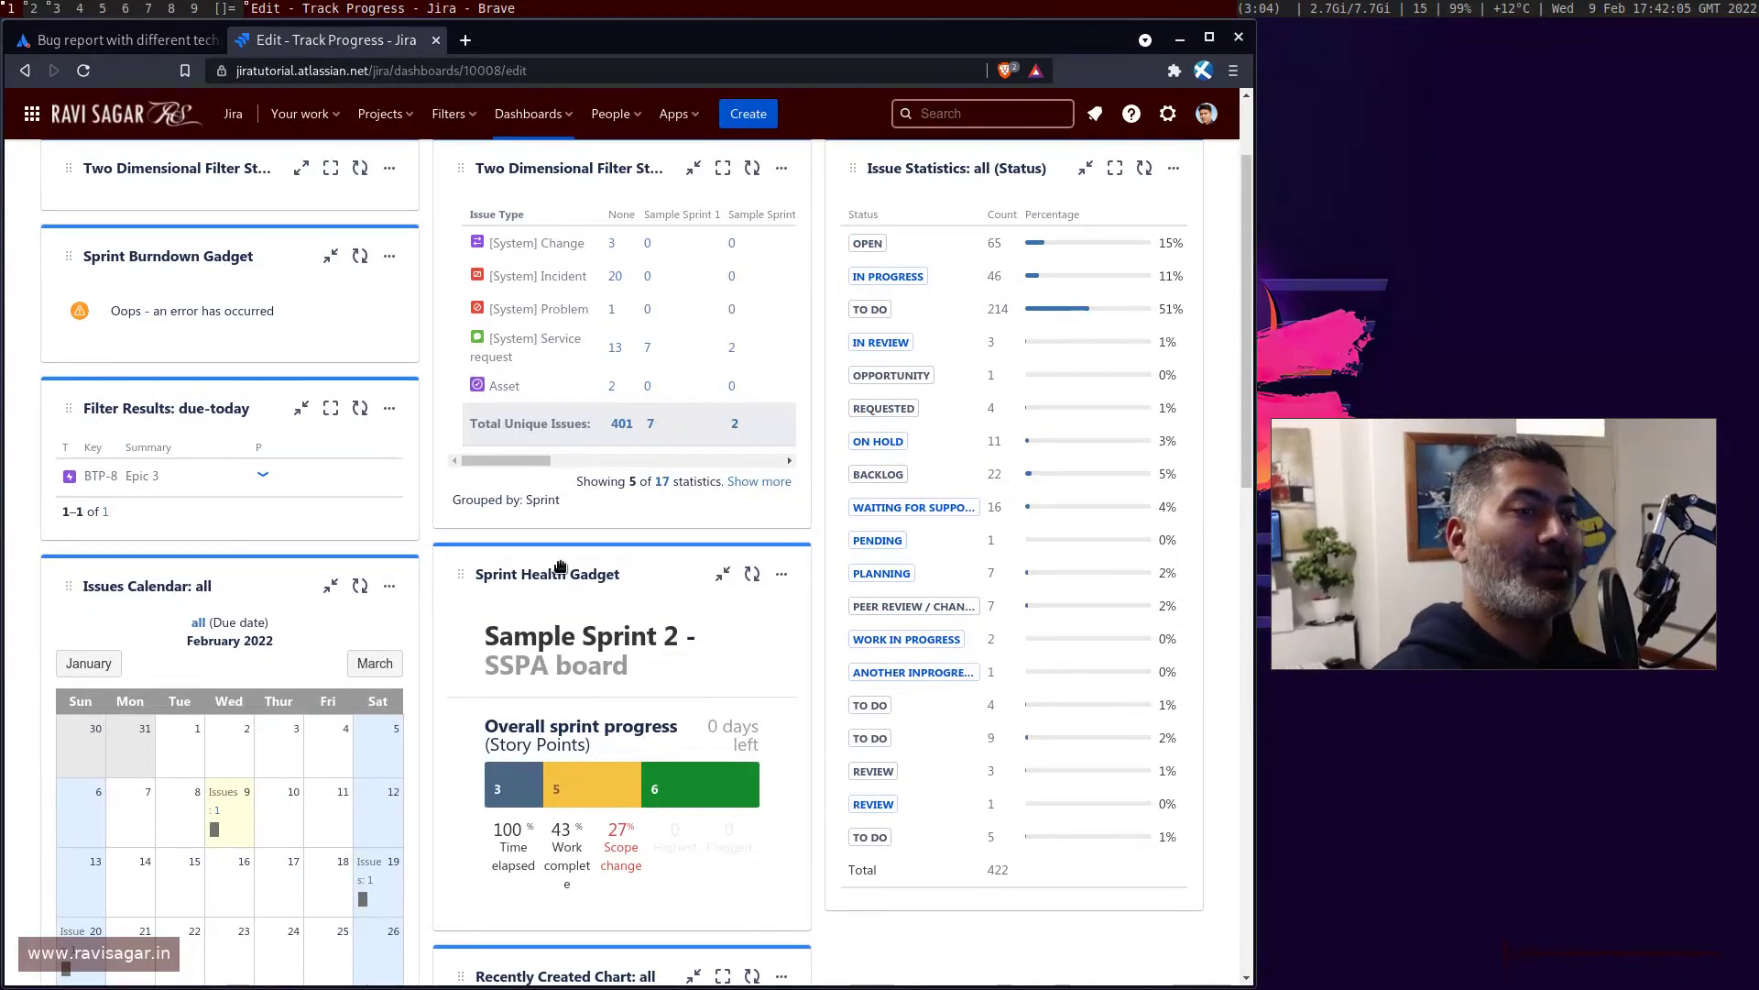
pyautogui.scroll(3, 557, 559)
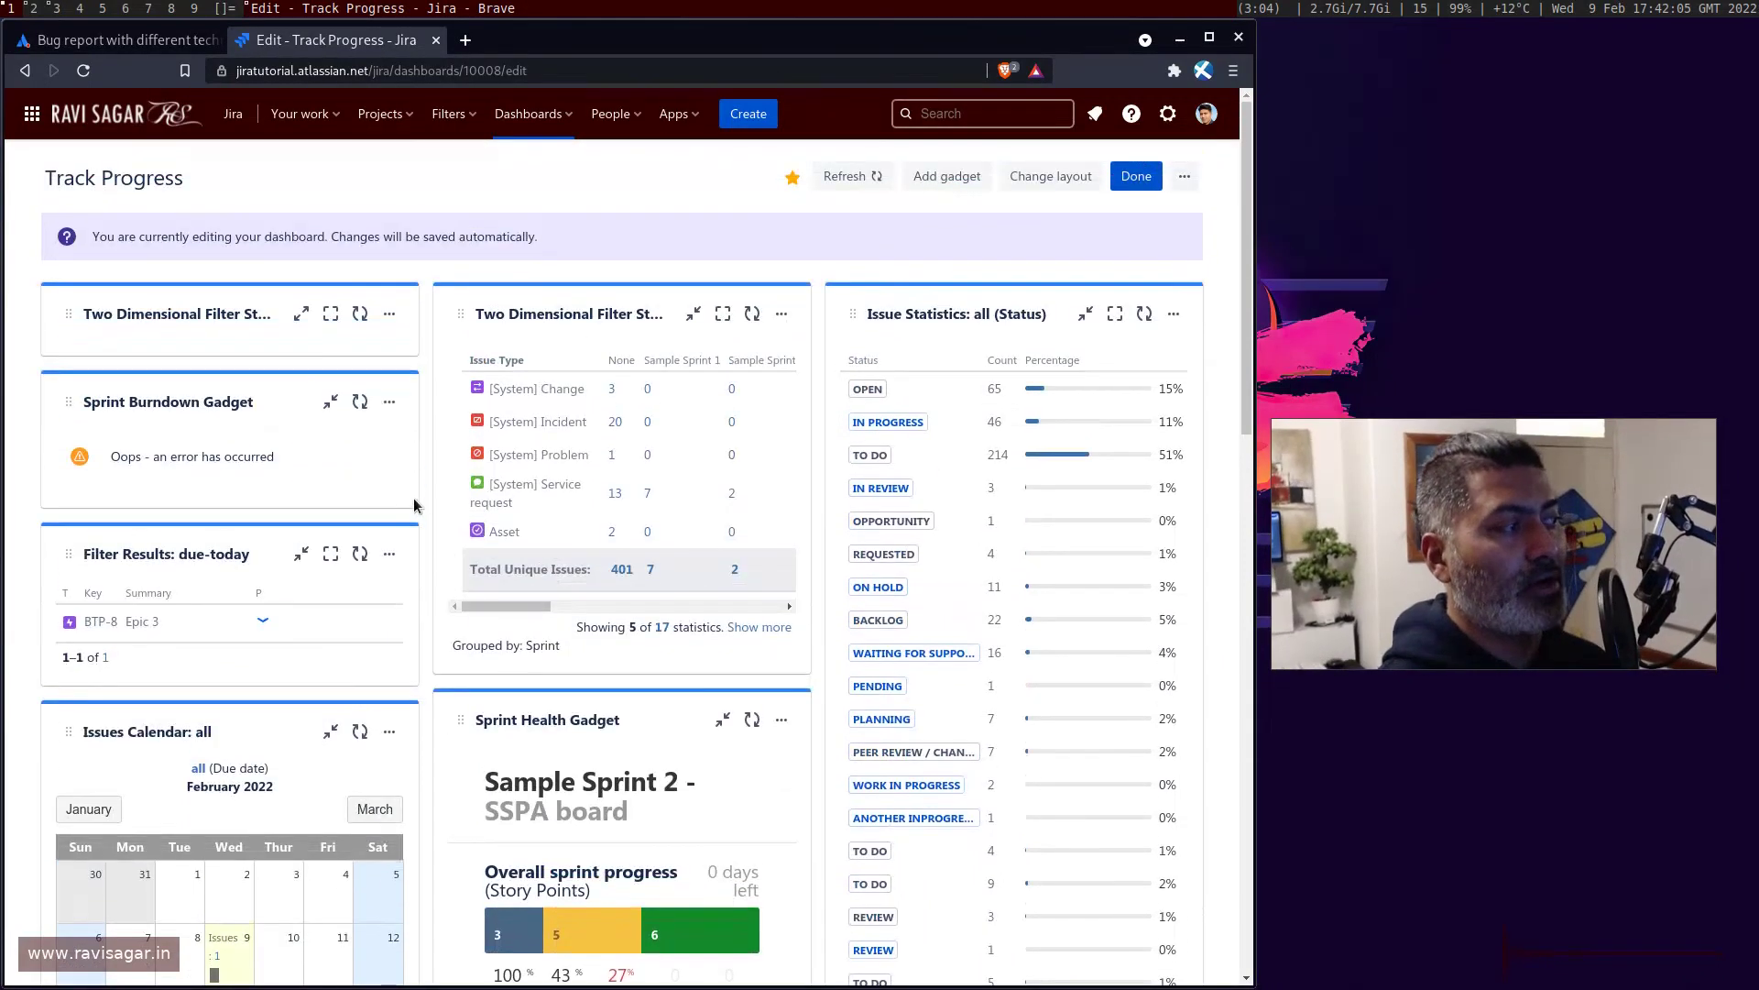
# Expand the components table again and switch back to the community question tab.
pyautogui.click(300, 316)
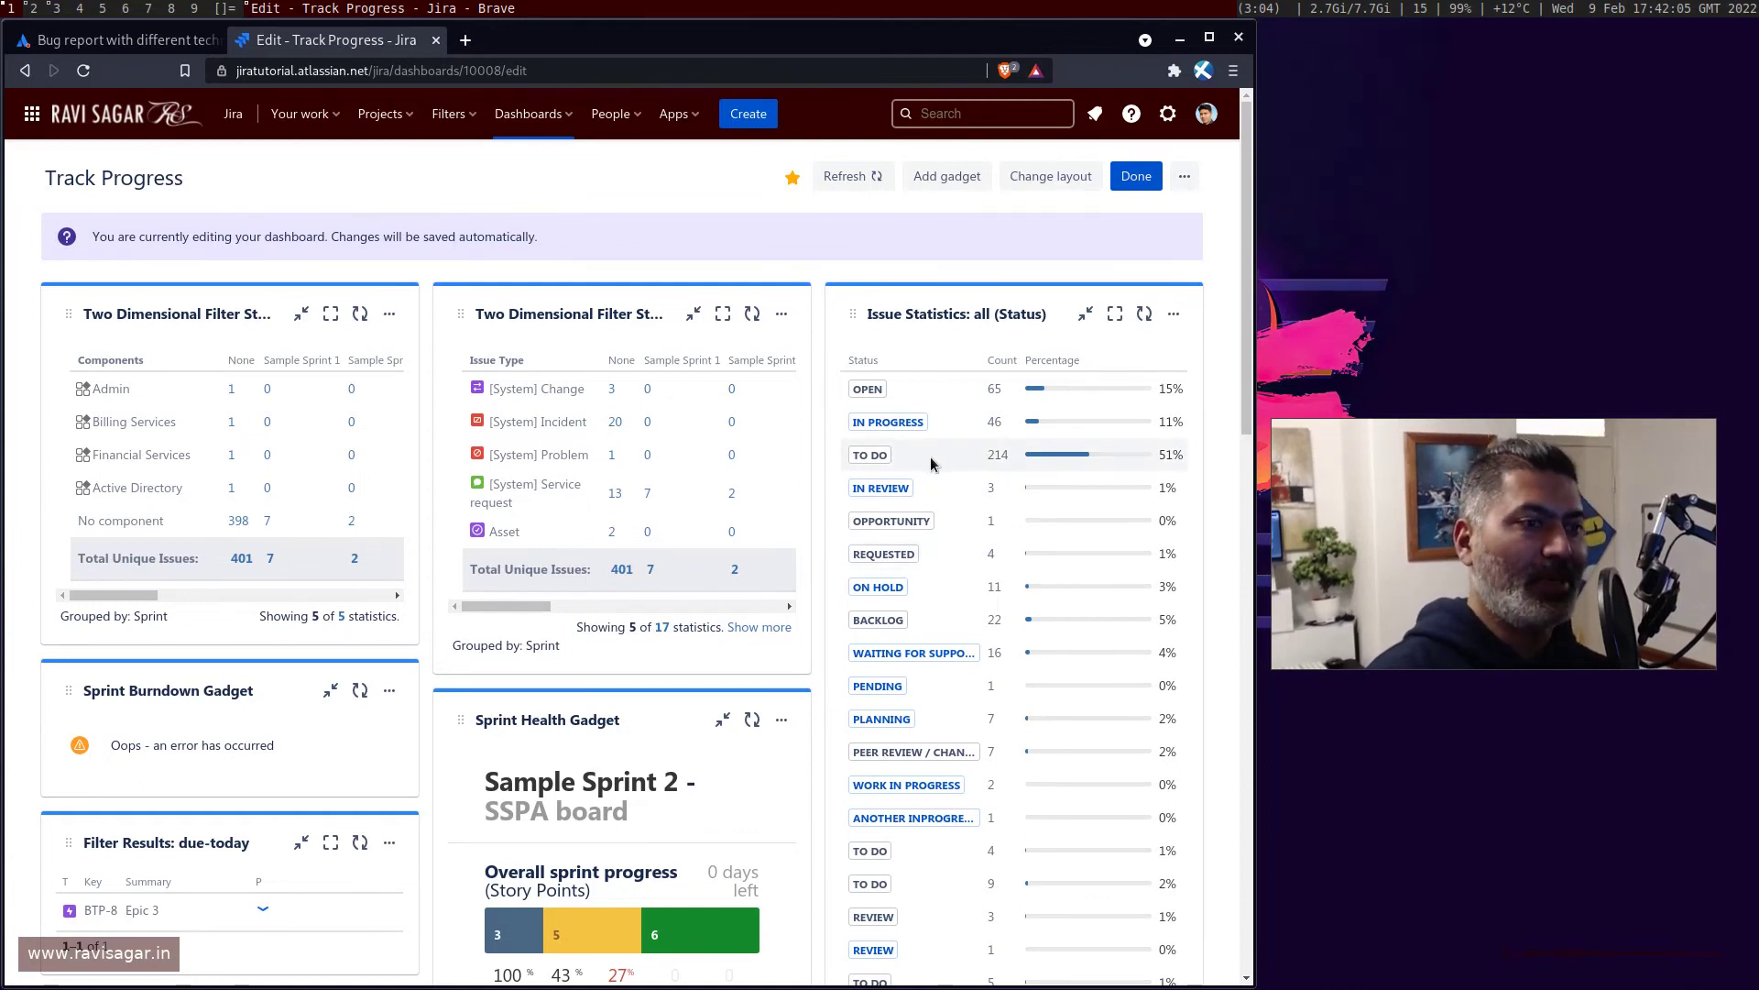
pyautogui.scroll(-1, 972, 440)
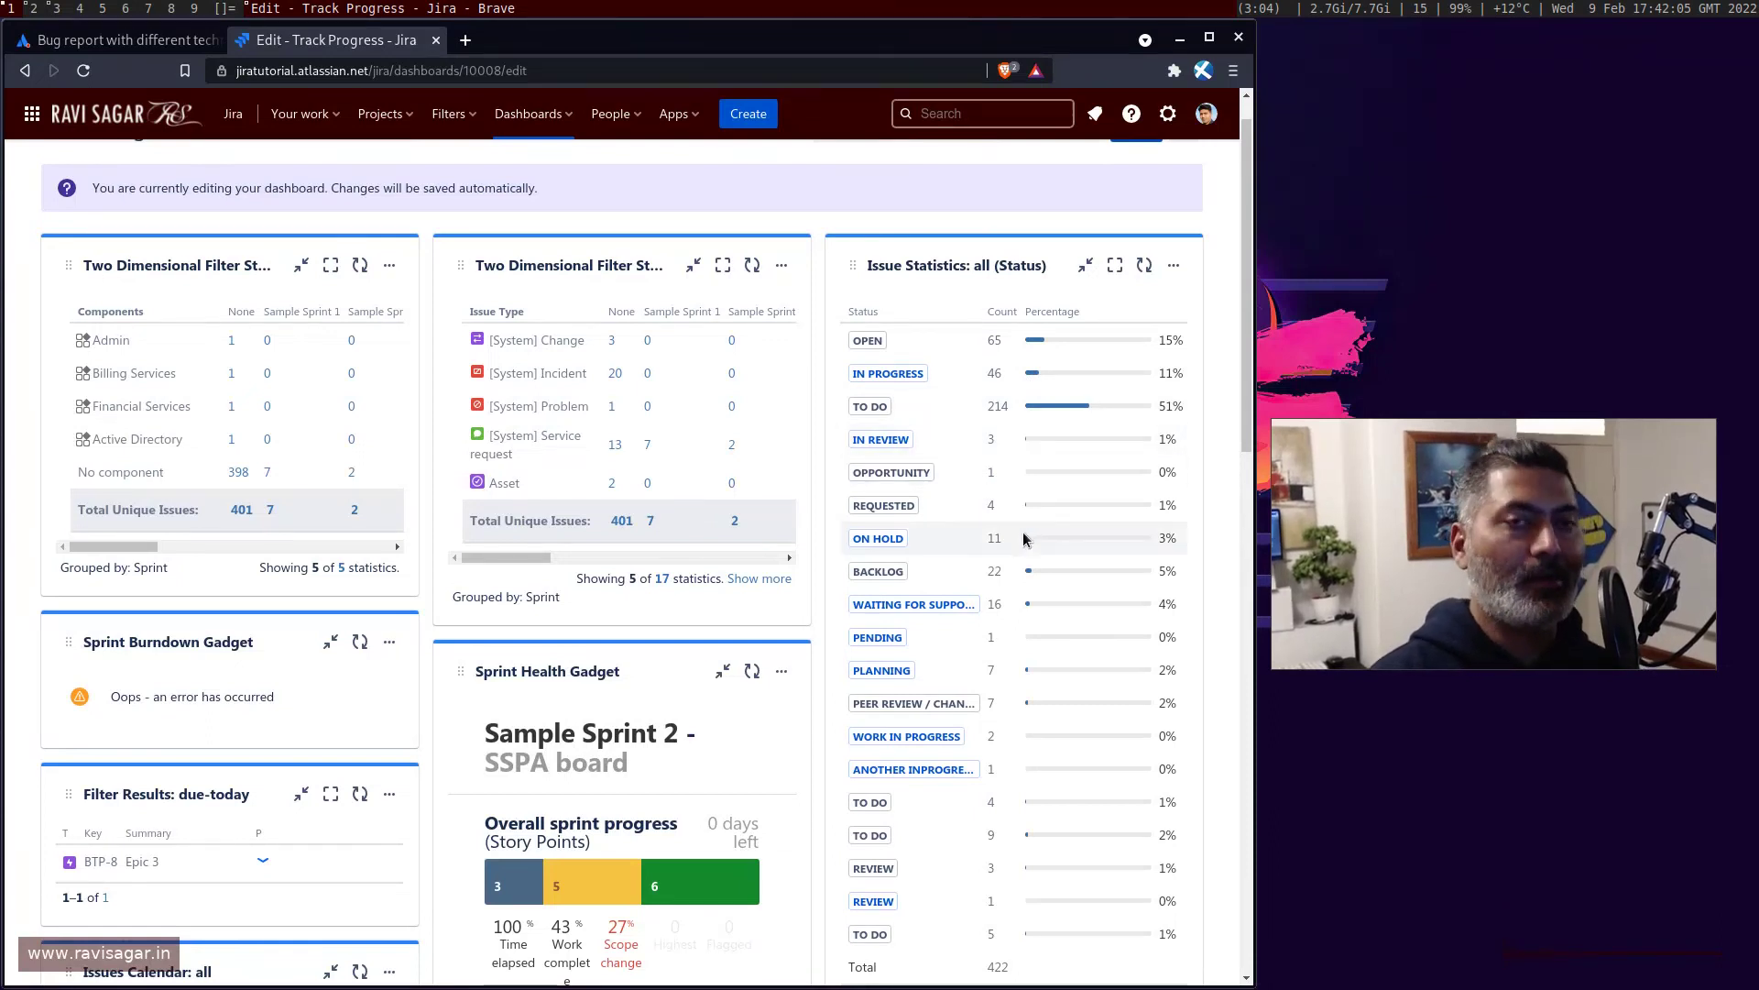
pyautogui.click(171, 51)
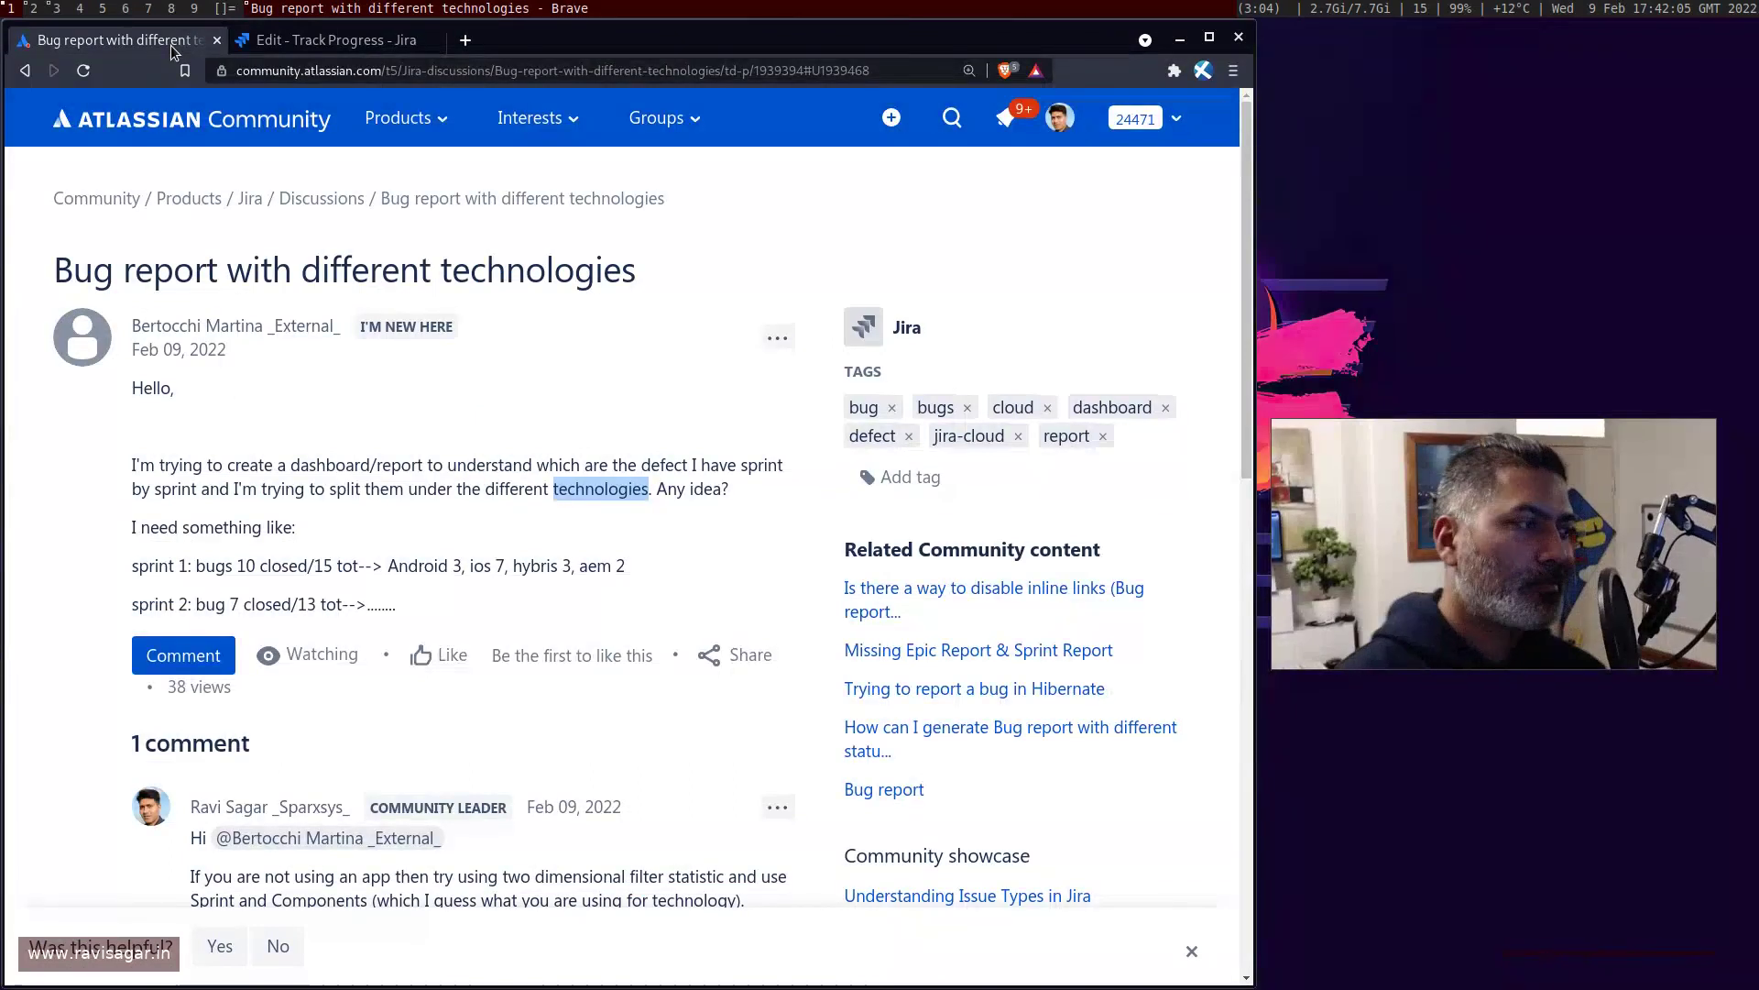